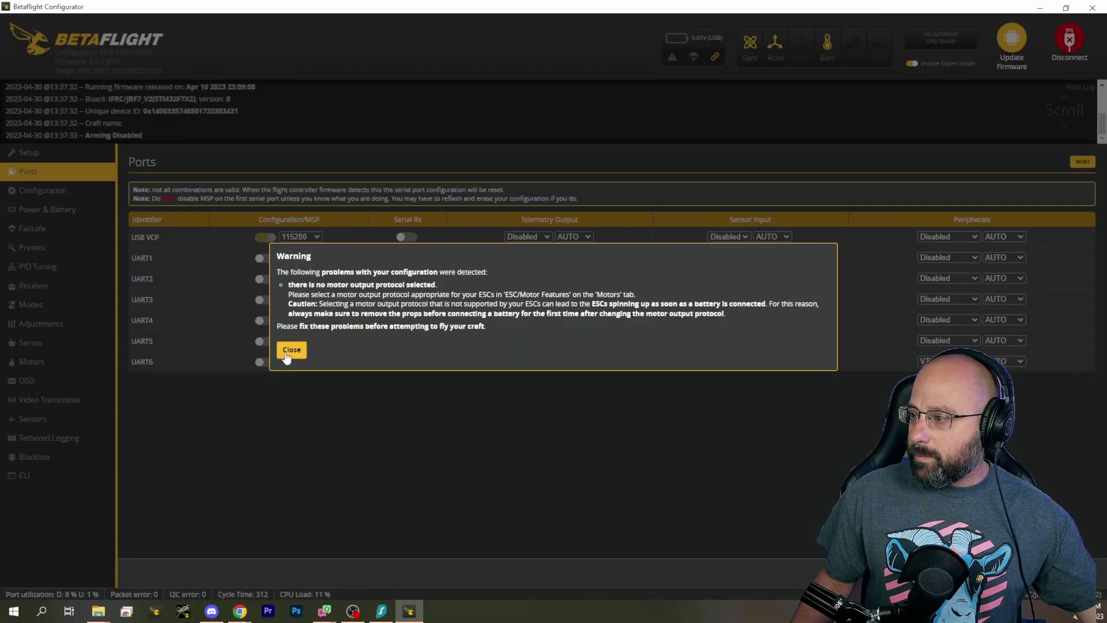
# Dismiss the configuration warning and review the available preset sources for the Betaflight presets.
pyautogui.click(290, 352)
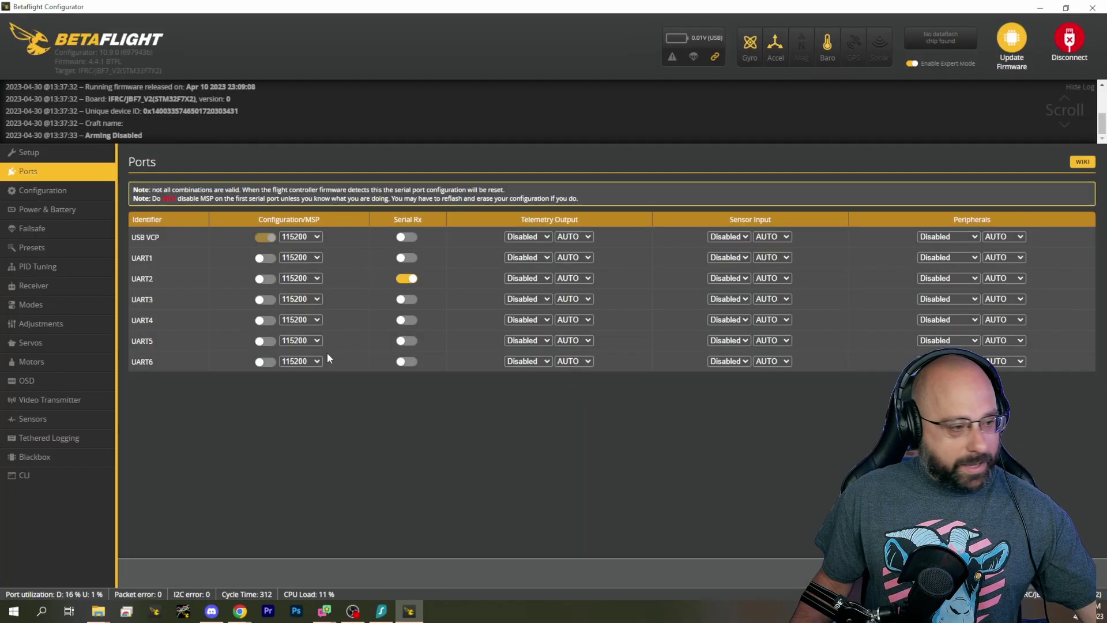
pyautogui.click(64, 248)
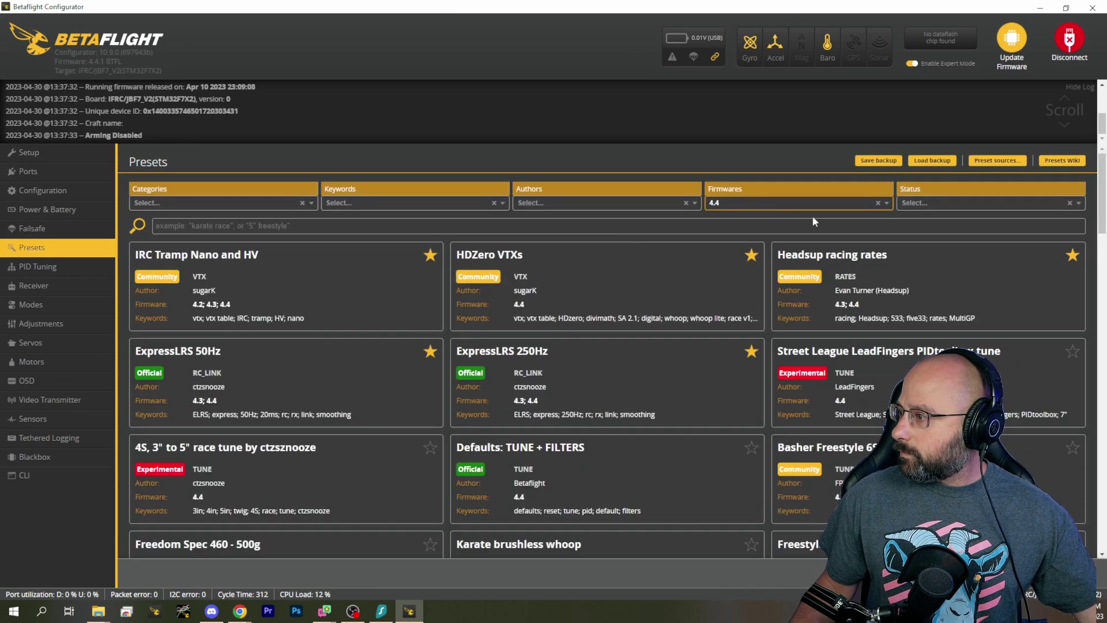
pyautogui.click(1010, 165)
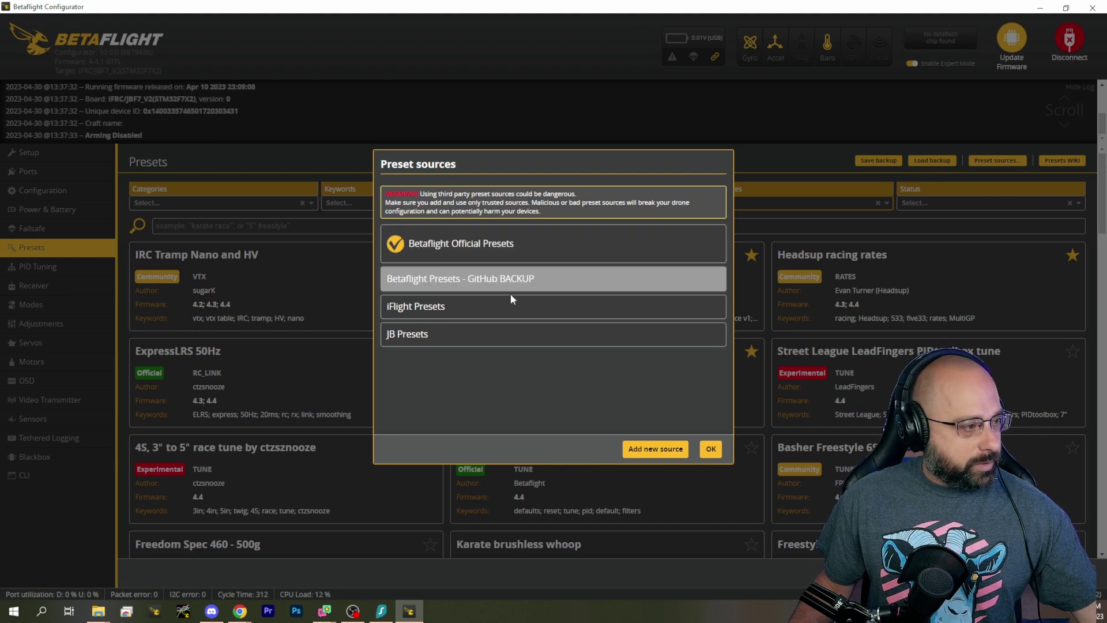
pyautogui.click(715, 450)
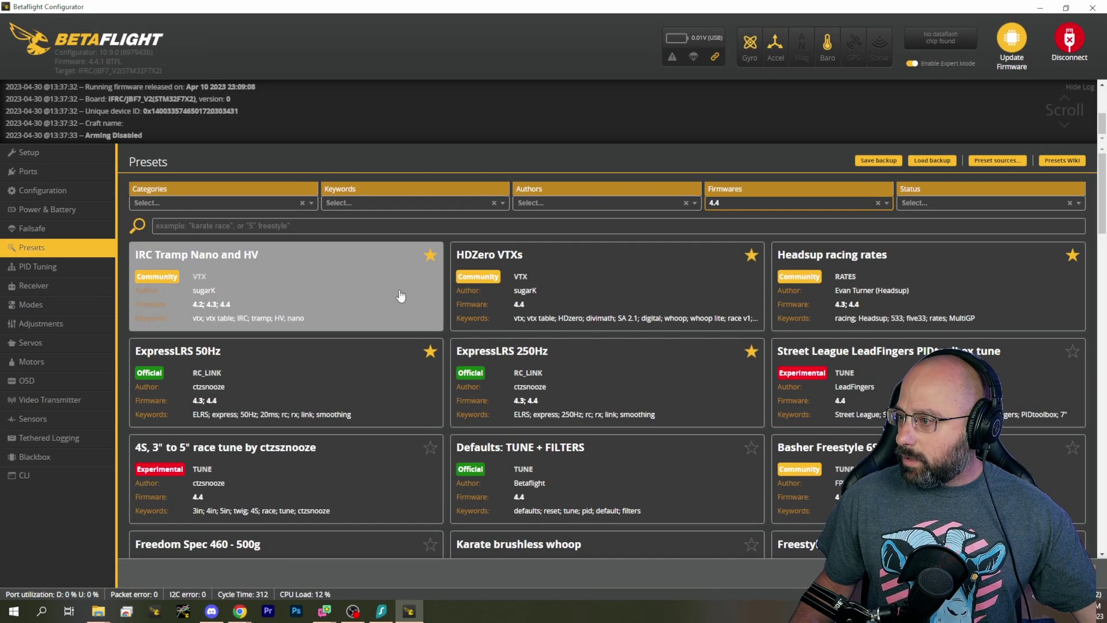
# Filter the firmware 4.4 presets by the VTX category.
pyautogui.click(149, 204)
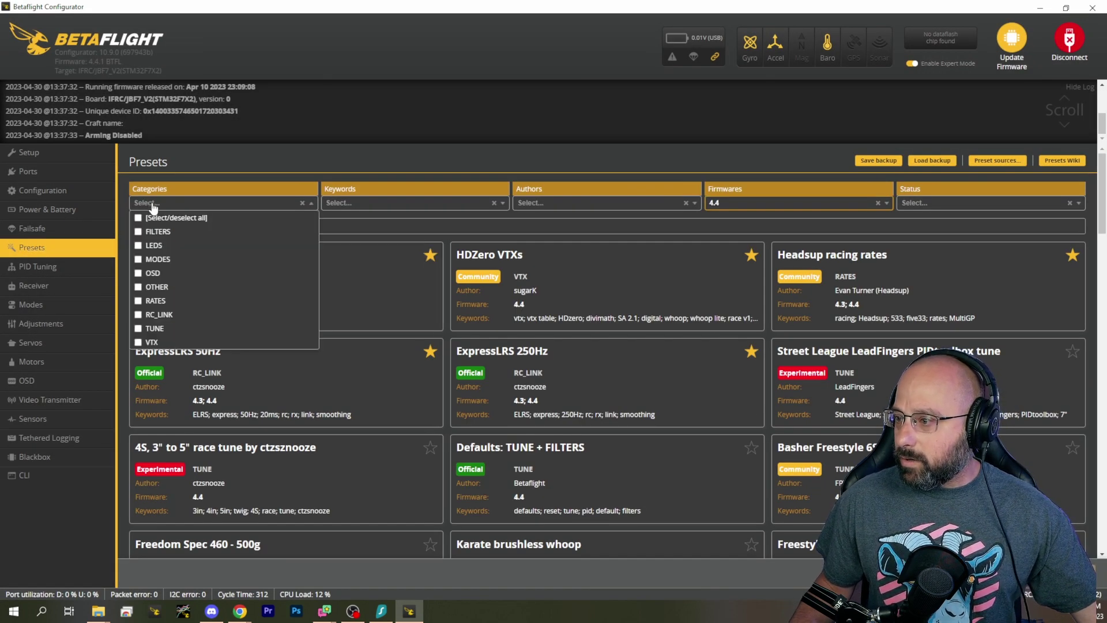
pyautogui.click(149, 343)
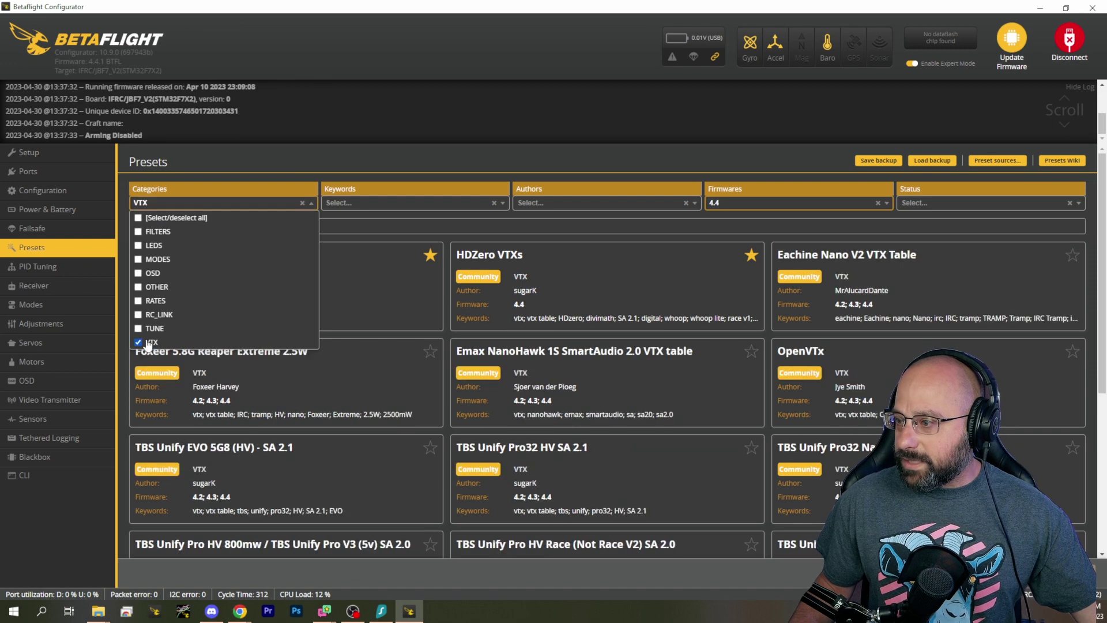
pyautogui.click(348, 148)
# Search the VTX presets for "jhe" and browse the whole list for a matching VTX table.
pyautogui.click(182, 225)
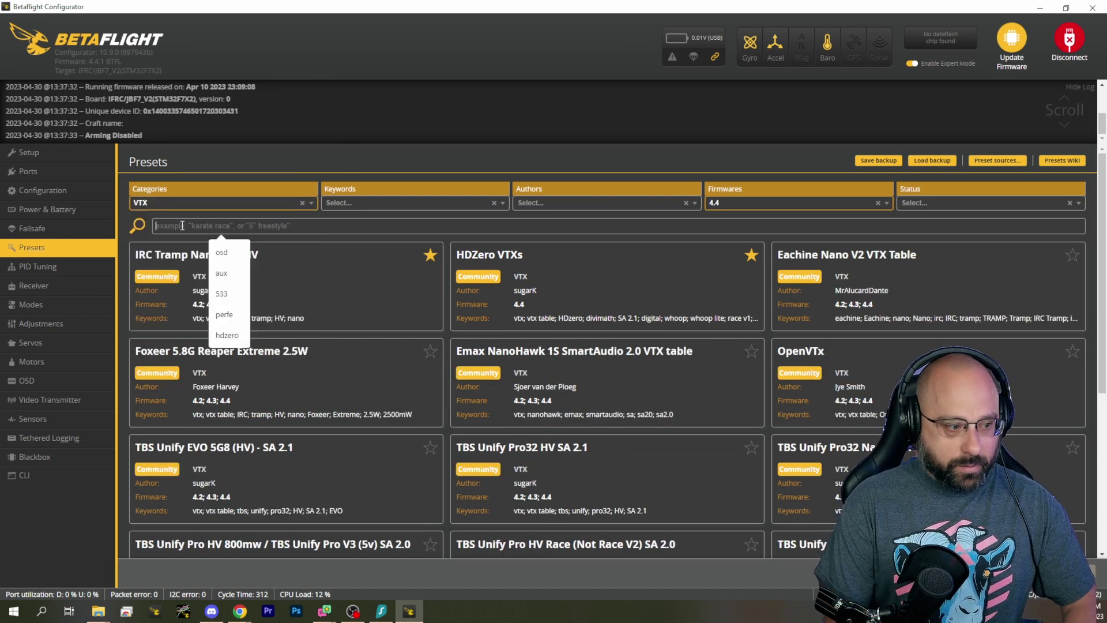
pyautogui.write('jhe')
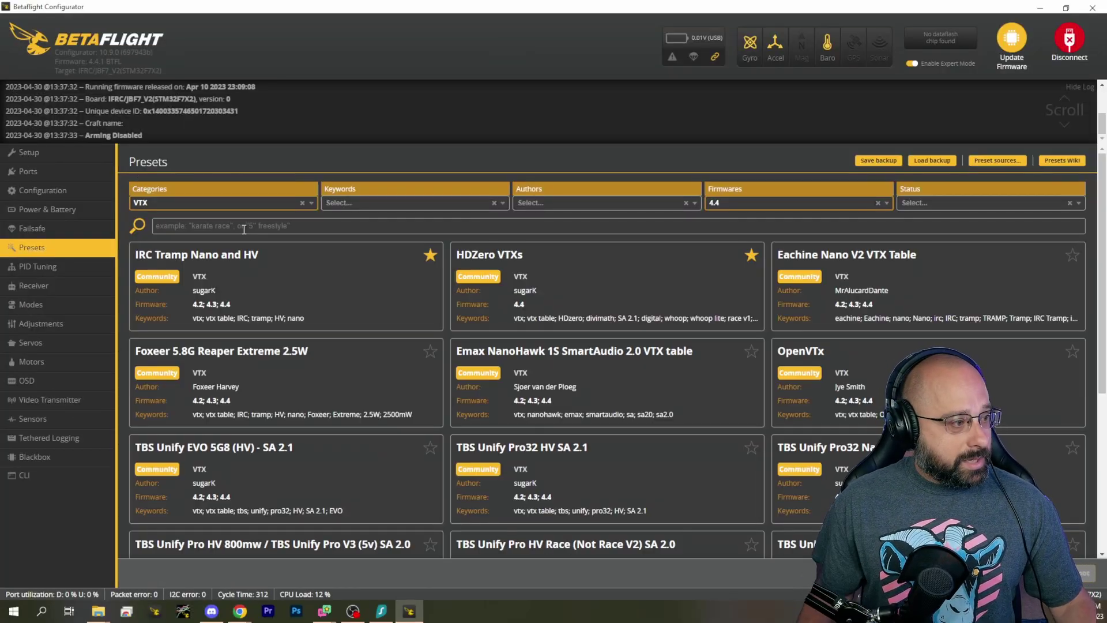
pyautogui.scroll(-5, 507, 391)
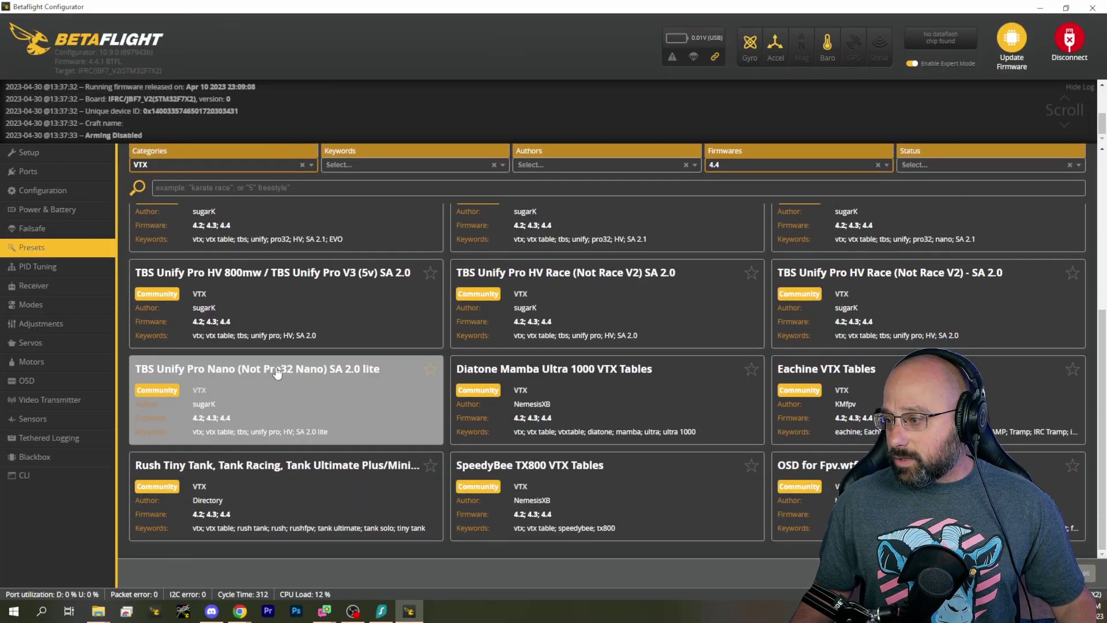
pyautogui.scroll(5, 316, 391)
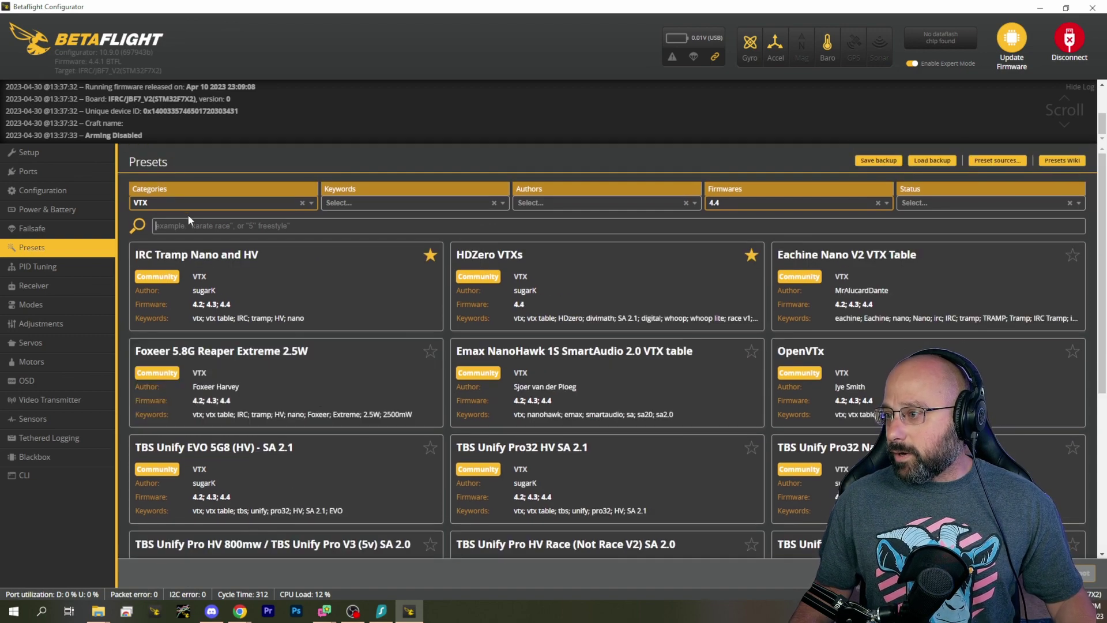
# Switch to a new Chrome window on the Google home page and dismiss the account recovery prompt.
pyautogui.click(1033, 12)
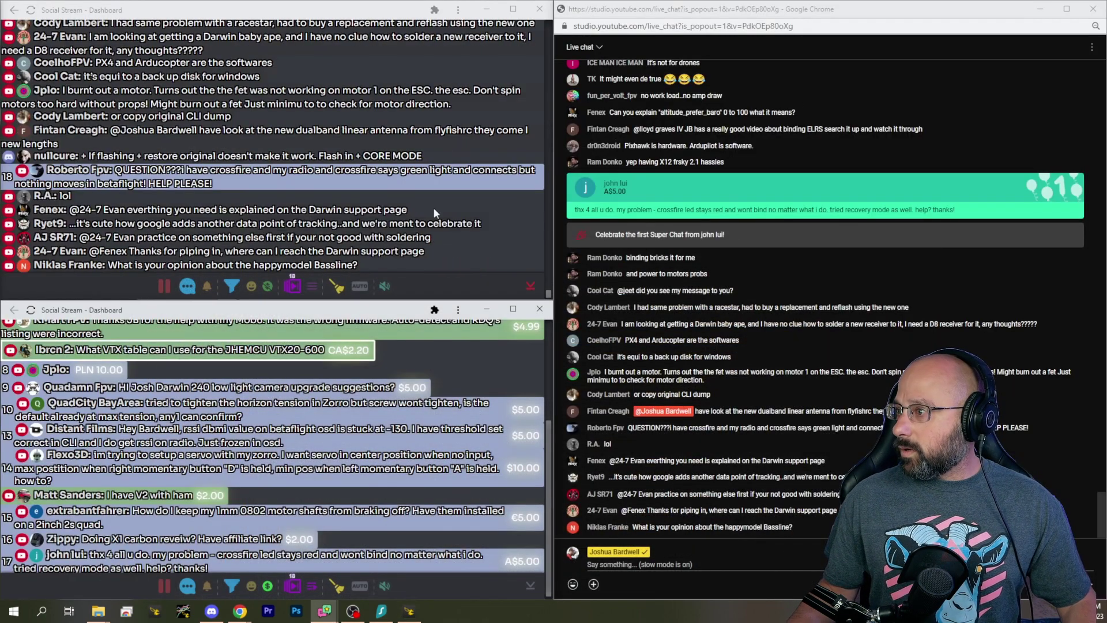
pyautogui.hotkey('alt', 'Tab')
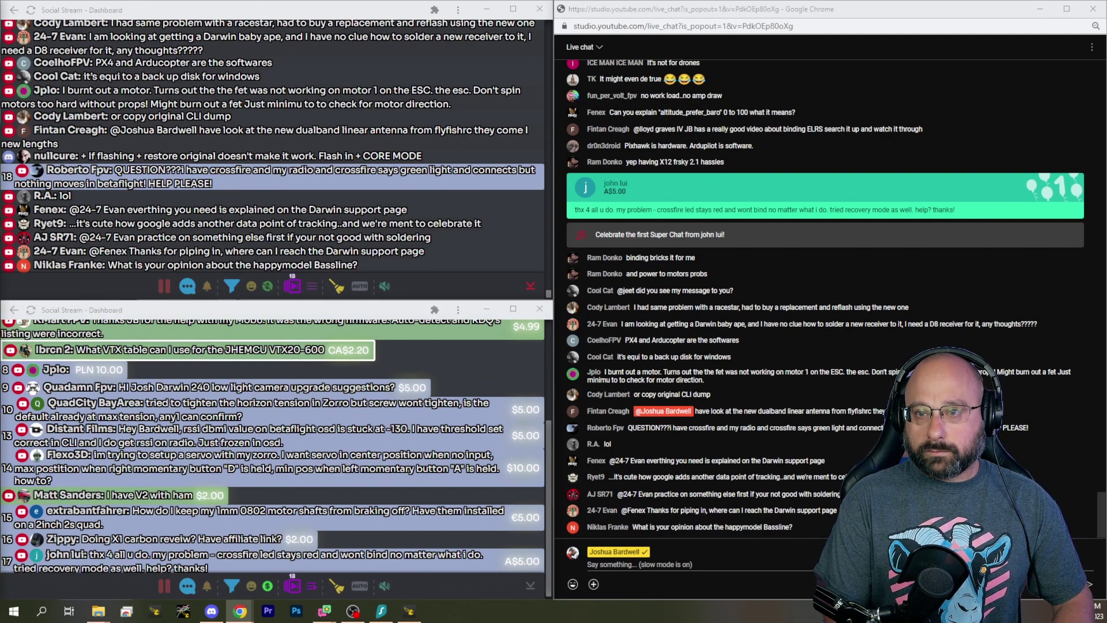
pyautogui.hotkey('ctrl', 'n')
pyautogui.doubleClick(313, 116)
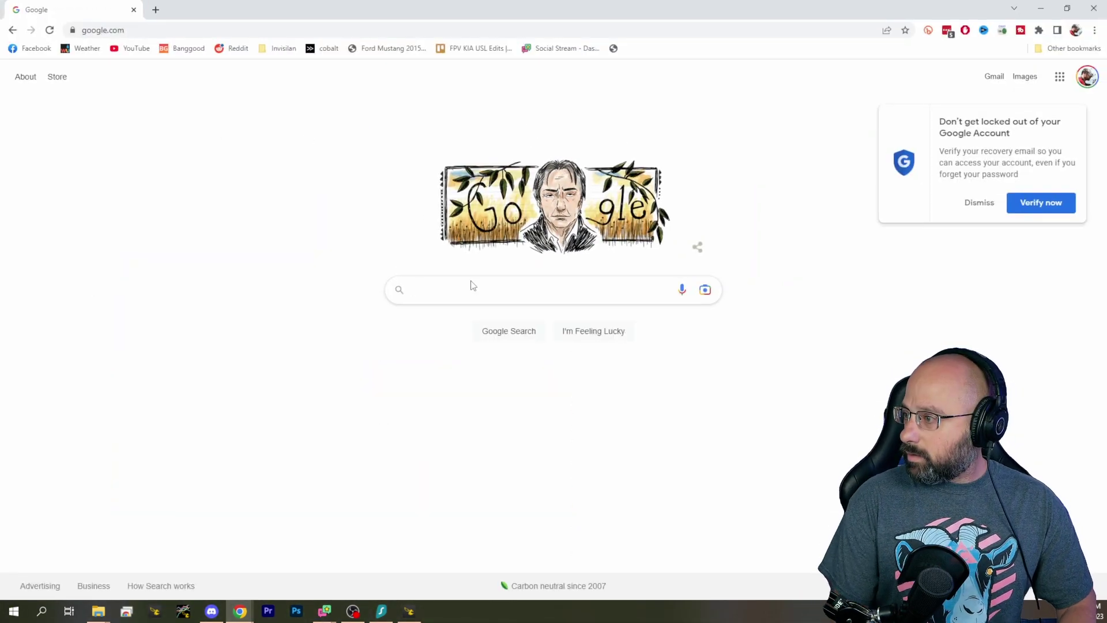
pyautogui.click(423, 289)
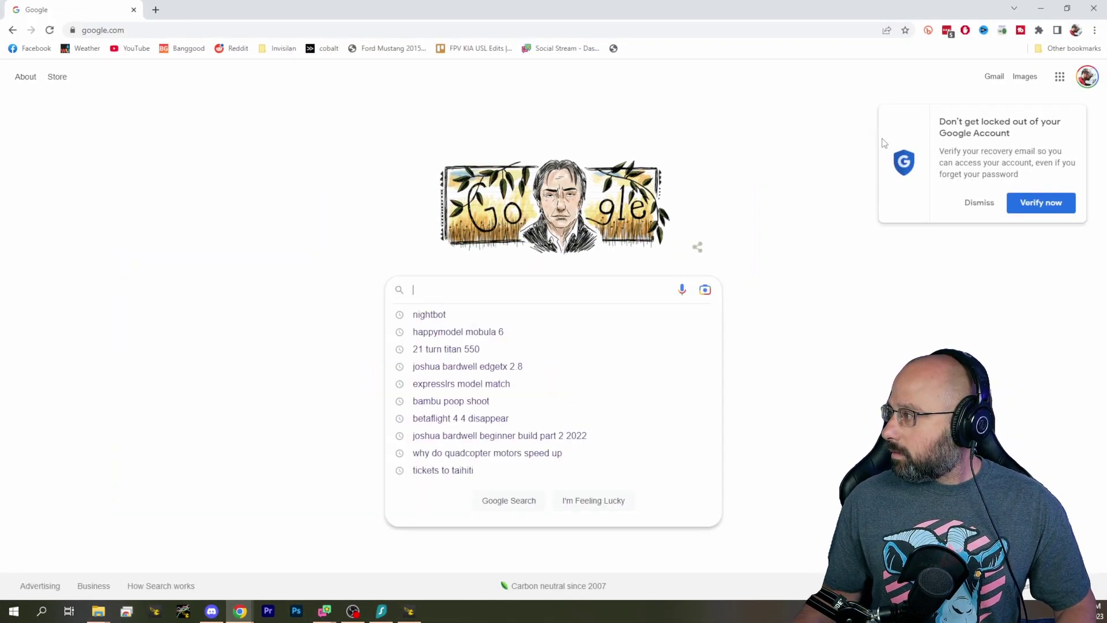
pyautogui.click(979, 202)
# Search Google for "jhemcu 600 mw vtx".
pyautogui.click(628, 289)
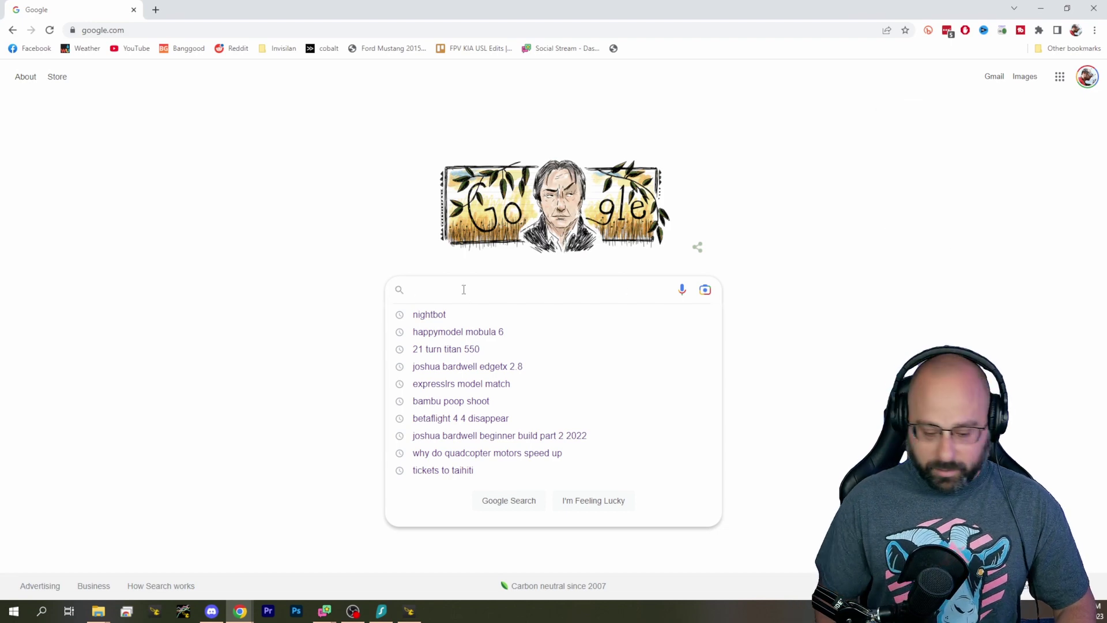
pyautogui.write('jhemcu')
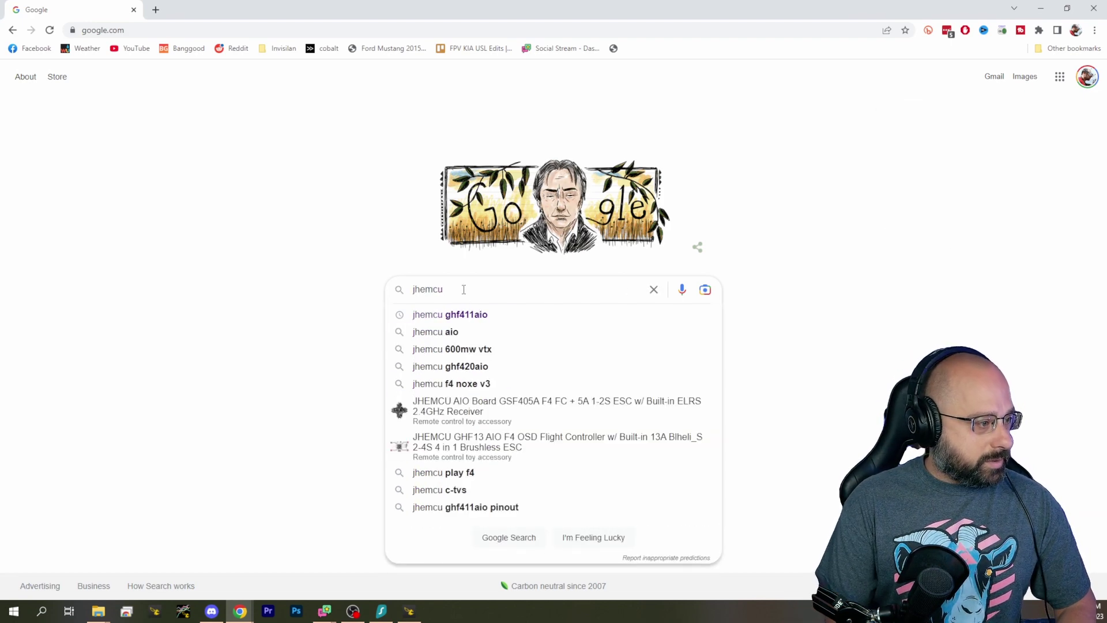
pyautogui.write(' 60')
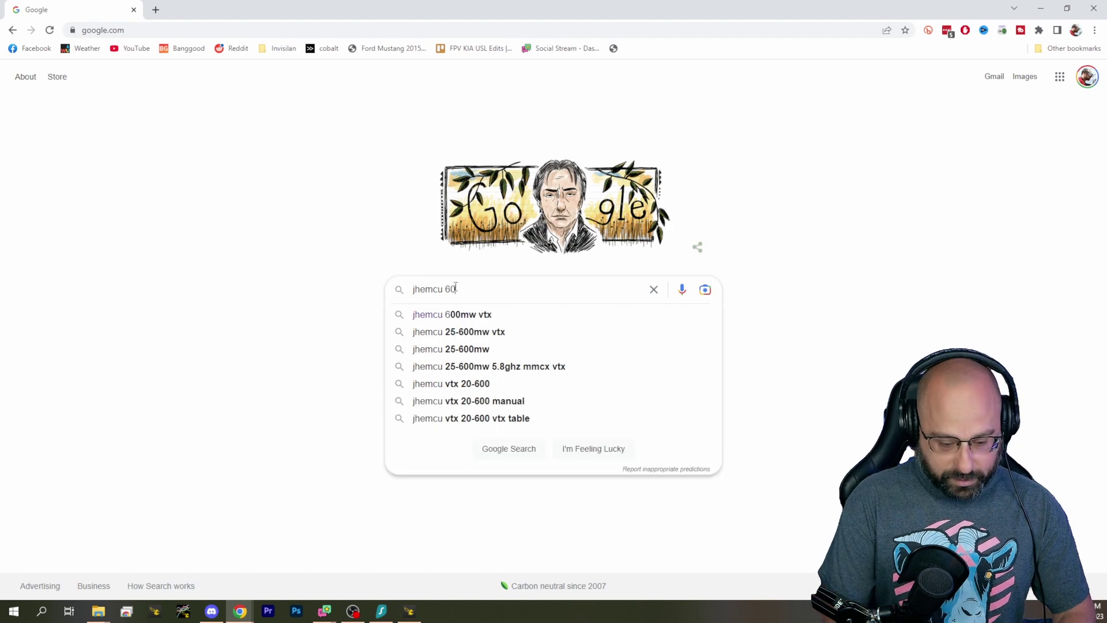
pyautogui.write('0 mw vtx')
pyautogui.press('Return')
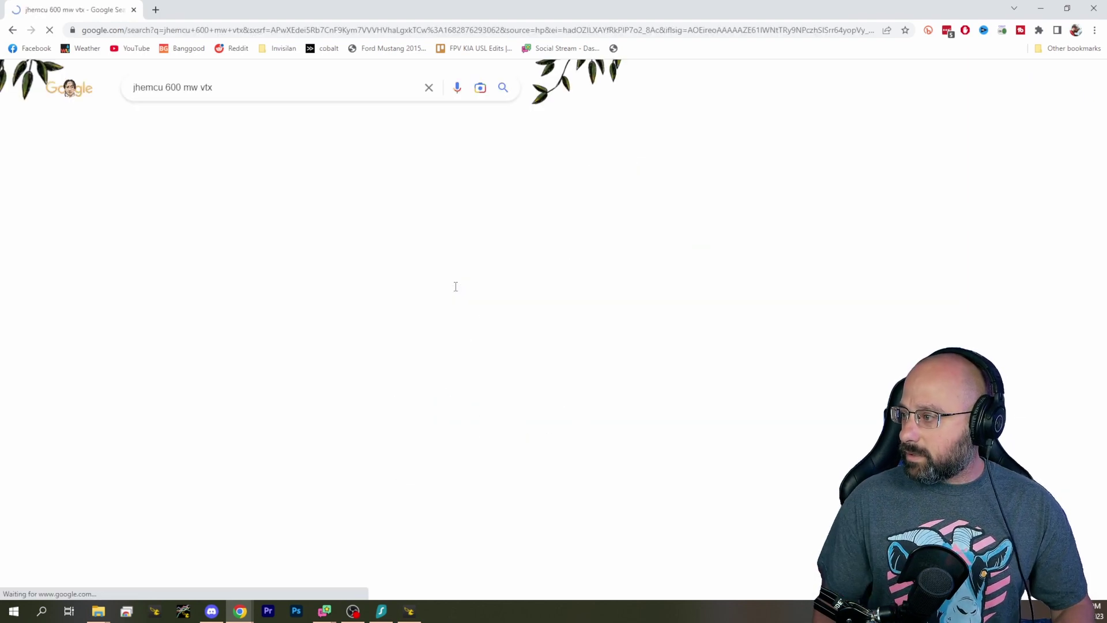
pyautogui.click(125, 200)
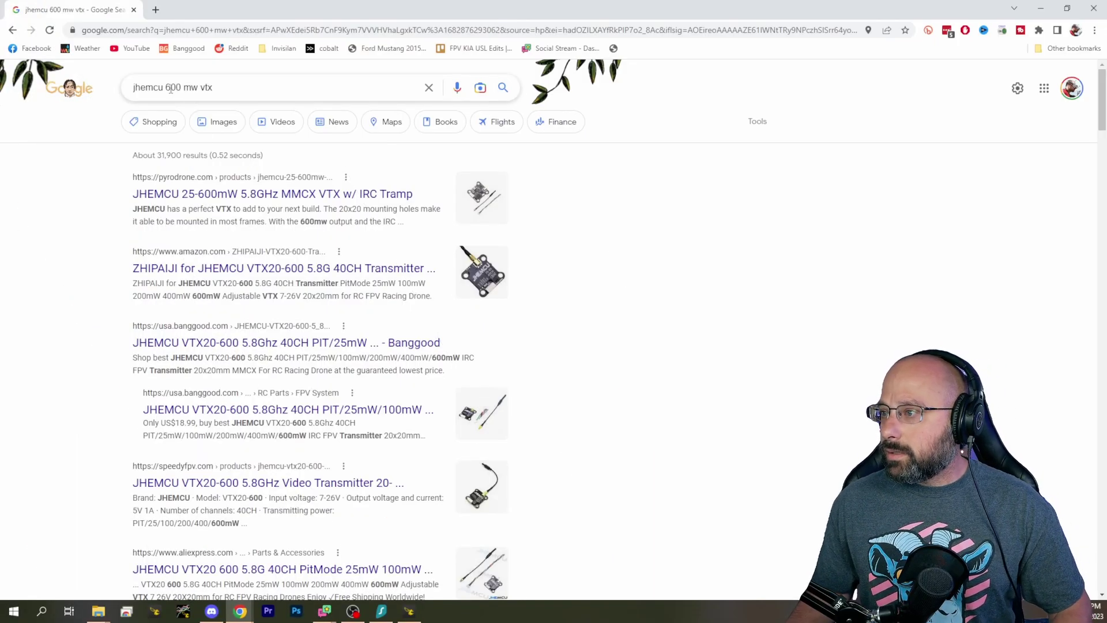
# Refine the Google search to "jhemcu 20-600 vtx".
pyautogui.click(167, 89)
pyautogui.write('20-')
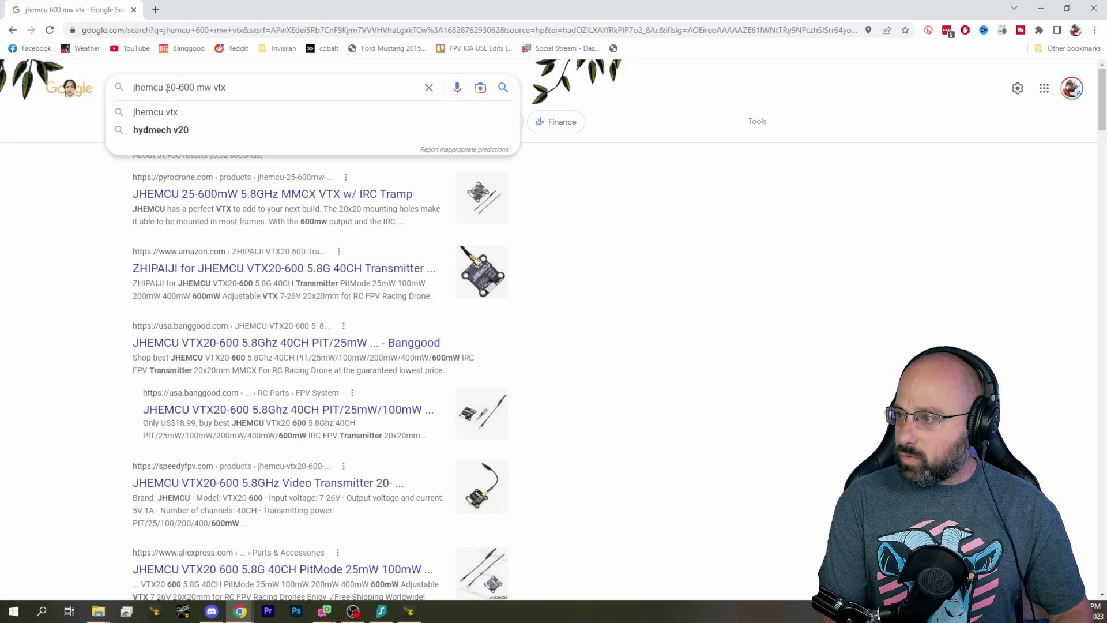
pyautogui.press('Return')
pyautogui.doubleClick(200, 88)
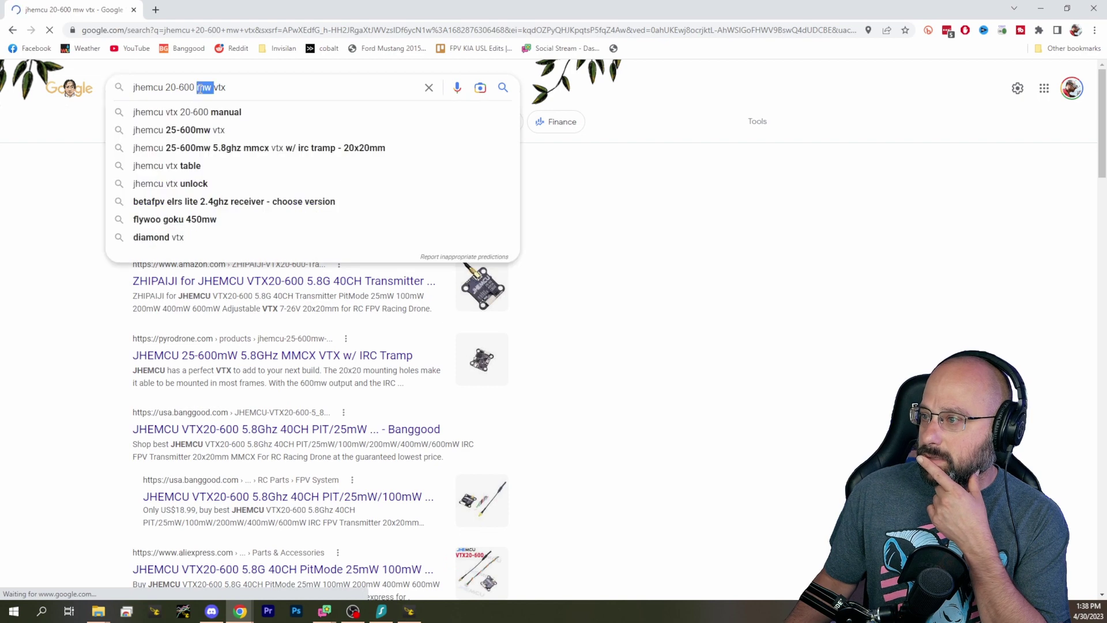
pyautogui.press('BackSpace')
pyautogui.press('Return')
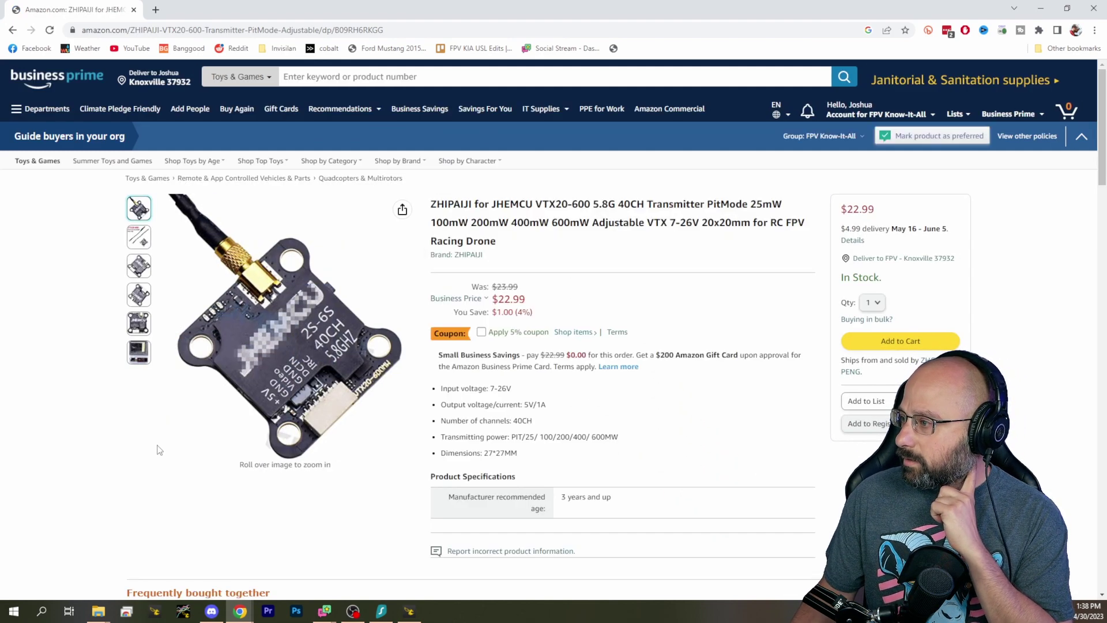
# Examine the Amazon VTX20-600 listing's product description for VTX details and return to the search results.
pyautogui.scroll(-5, 511, 240)
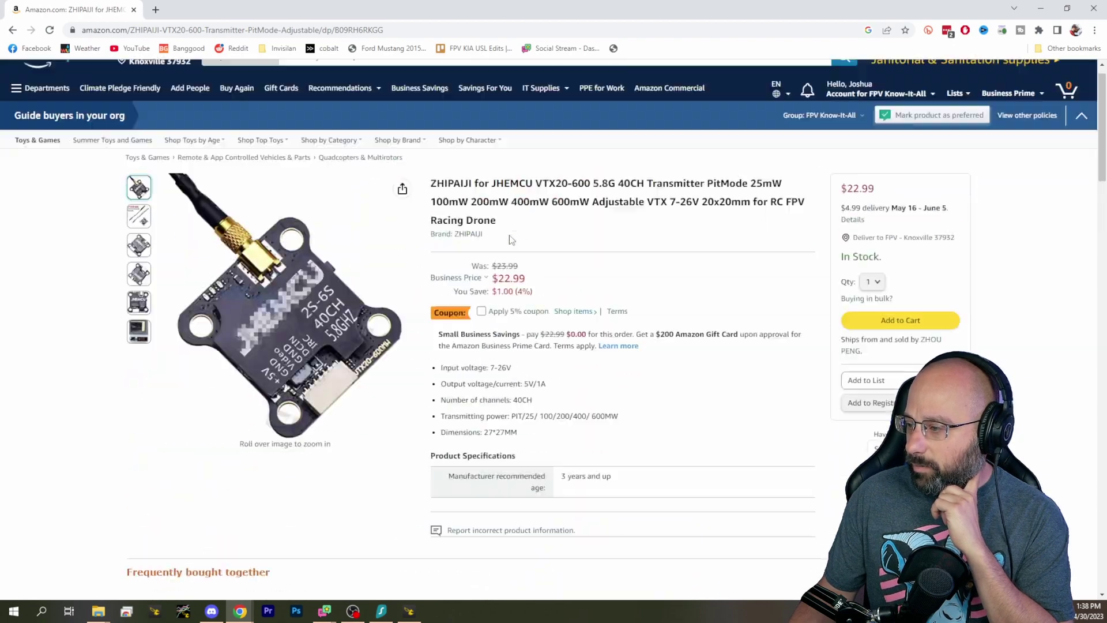
pyautogui.scroll(-10, 511, 241)
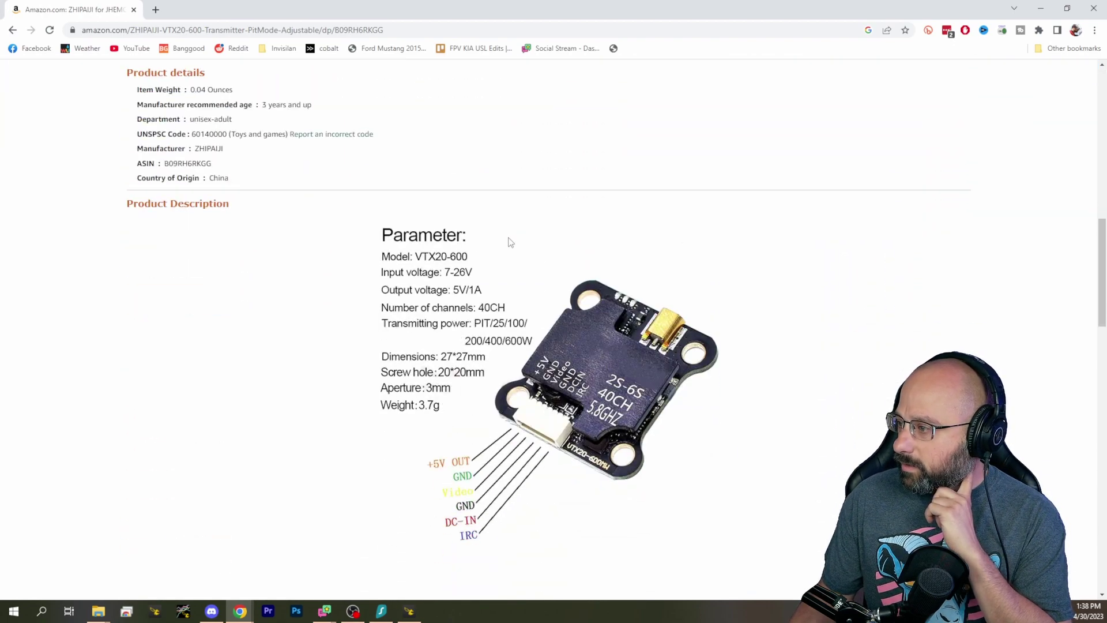
pyautogui.scroll(-10, 511, 242)
pyautogui.hotkey('alt', 'Left')
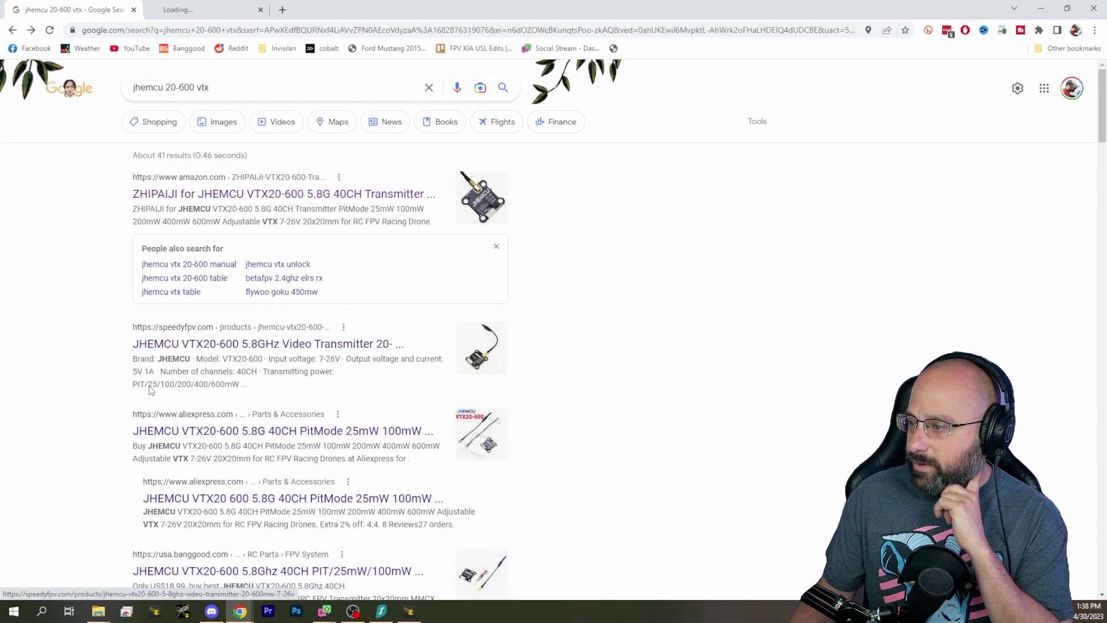
# Open the SpeedyFPV, AliExpress, Banggood, Pyrodrone and QWinOut listings for the JHEMCU VTX in separate background tabs.
pyautogui.middleClick(147, 432)
pyautogui.scroll(-5, 86, 396)
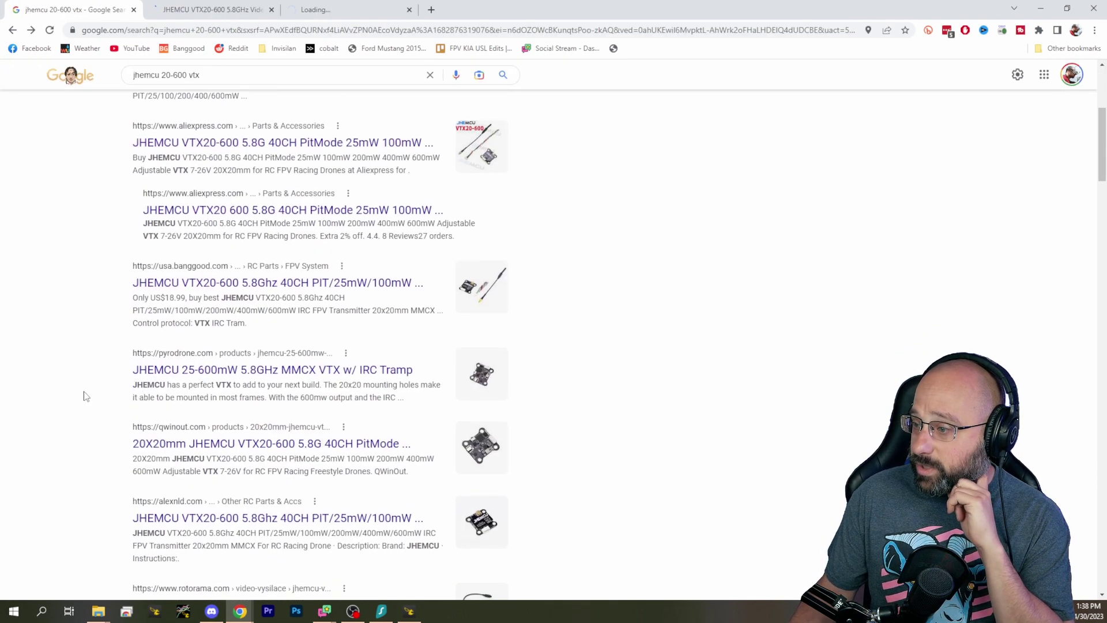
pyautogui.middleClick(187, 283)
pyautogui.scroll(1, 110, 341)
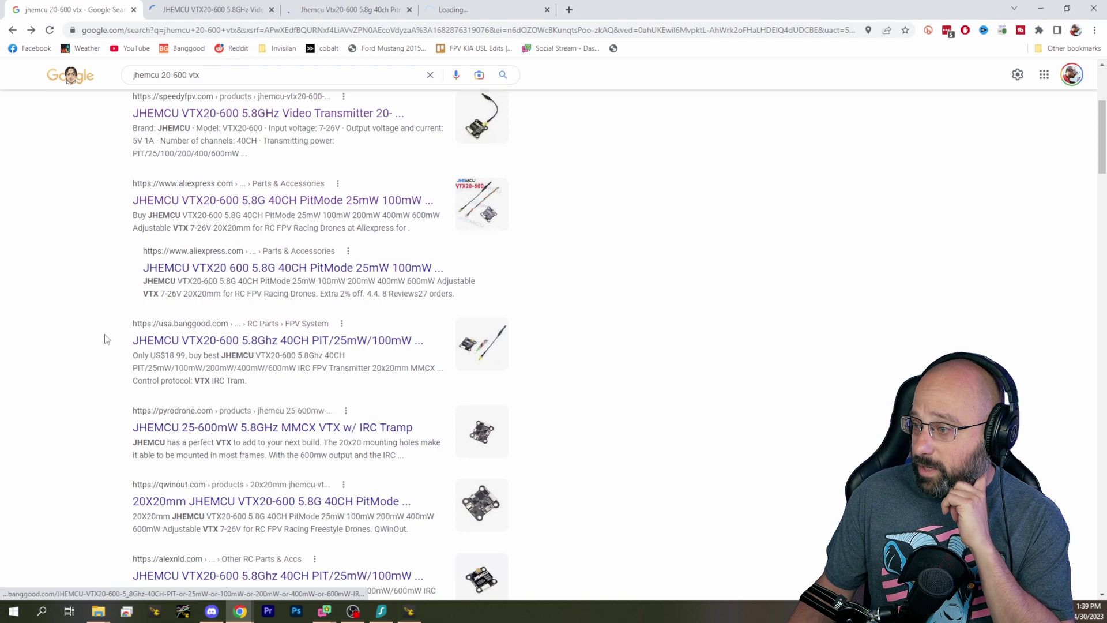
pyautogui.middleClick(139, 429)
pyautogui.scroll(-3, 127, 404)
pyautogui.middleClick(173, 332)
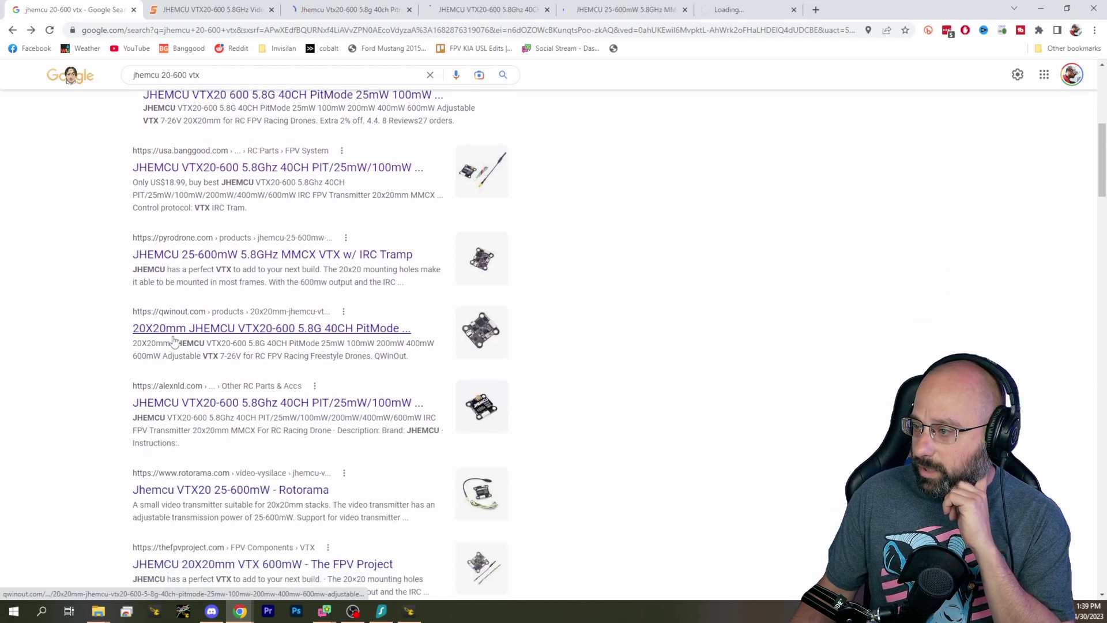
# Review the SpeedyFPV listing's instructions and specifications for the VTX20-600's control protocol and power levels.
pyautogui.click(208, 10)
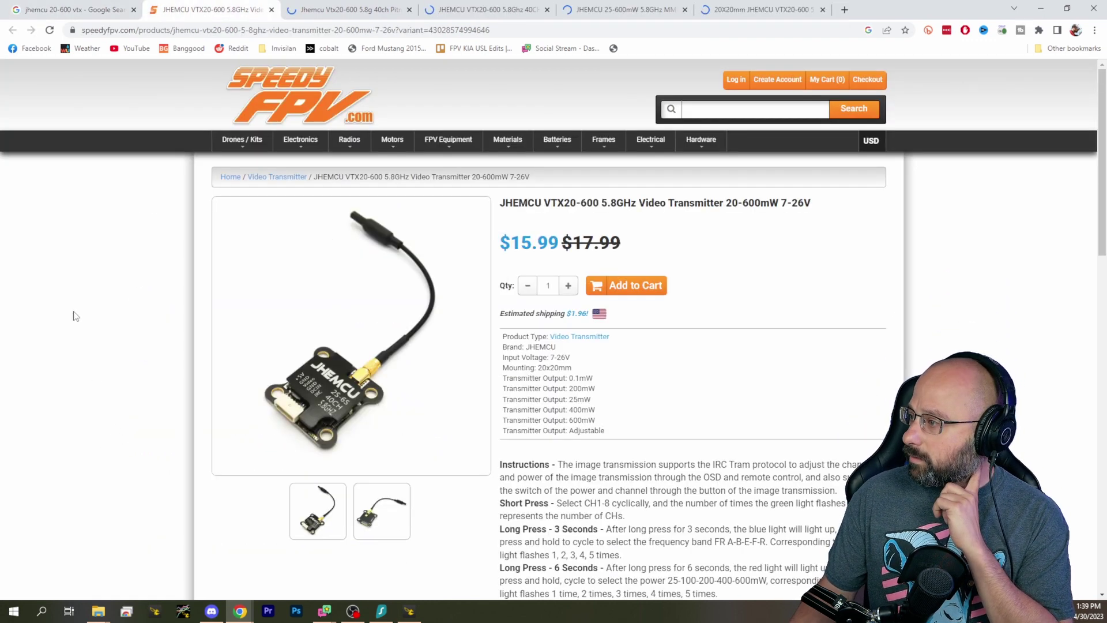
pyautogui.scroll(-1, 531, 337)
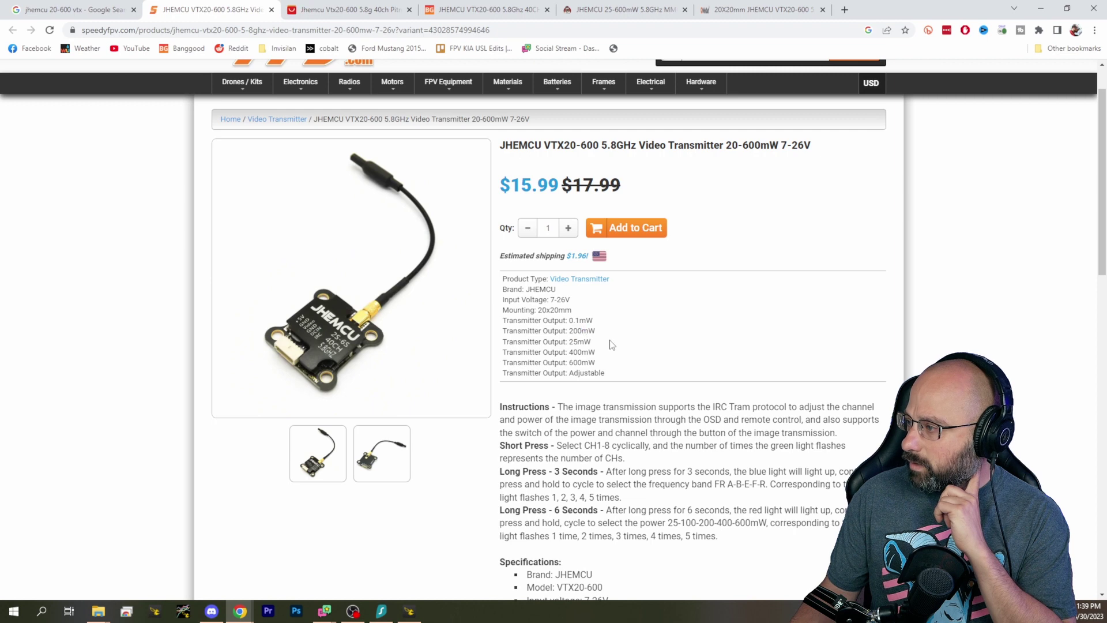
pyautogui.scroll(-5, 612, 344)
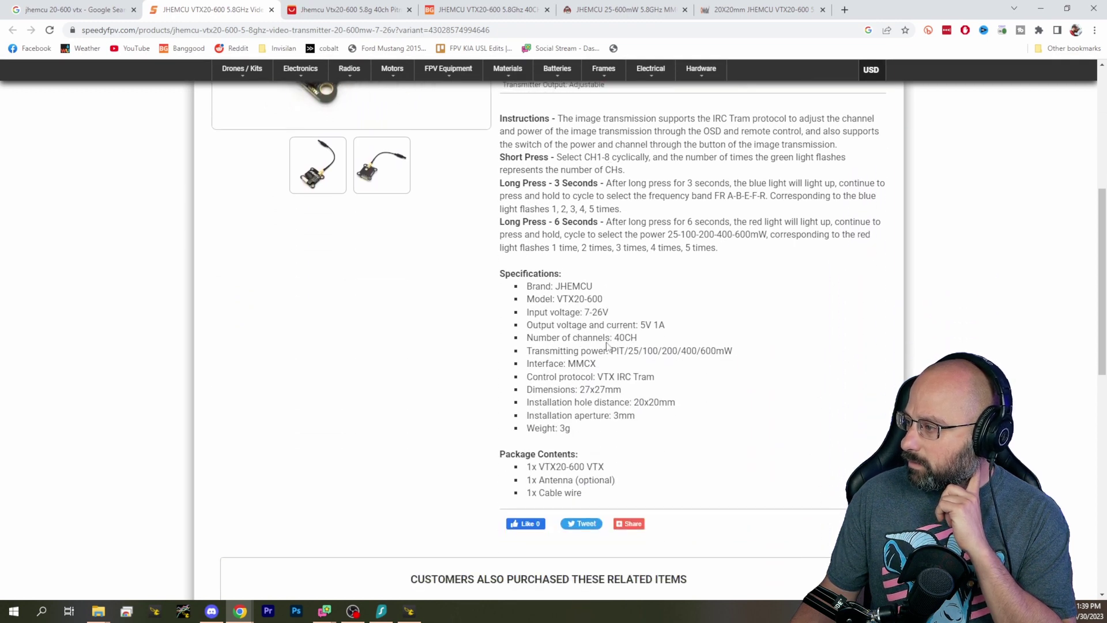
pyautogui.scroll(-8, 607, 344)
# Examine the AliExpress listing's description for the Betaflight port setup and VTX table of the VTX20-600.
pyautogui.click(343, 9)
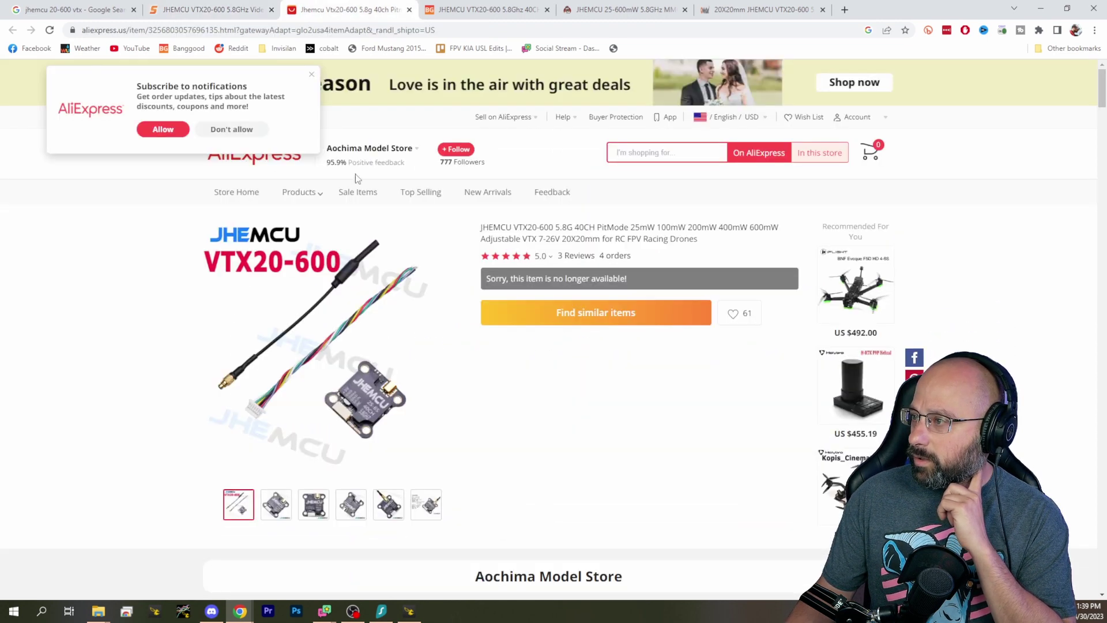
pyautogui.scroll(-1, 145, 337)
pyautogui.scroll(-6, 131, 336)
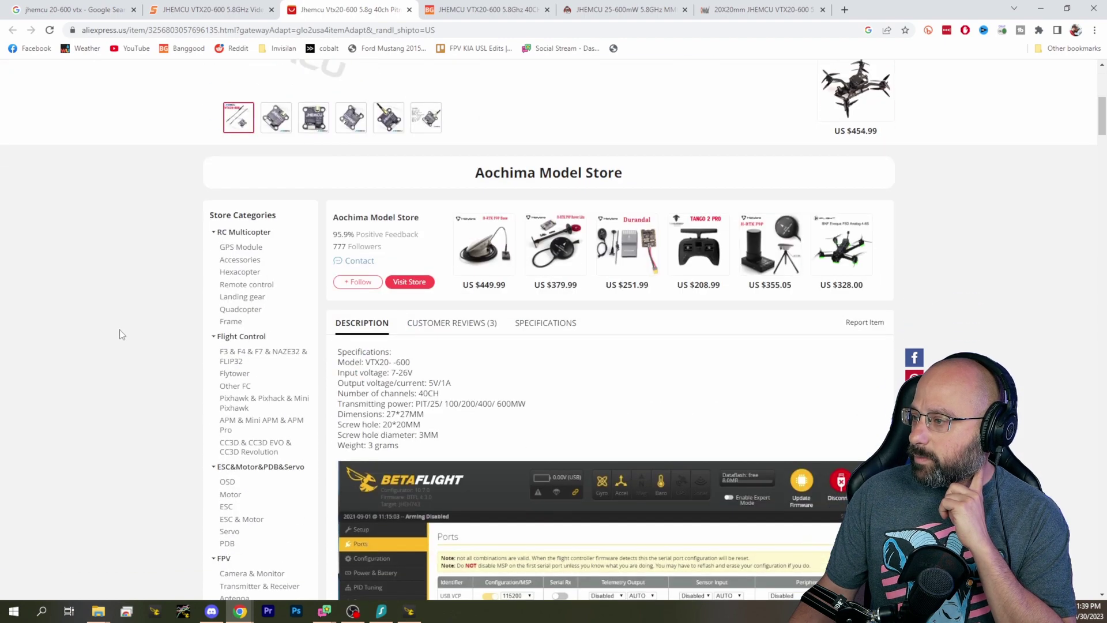
pyautogui.scroll(-8, 120, 335)
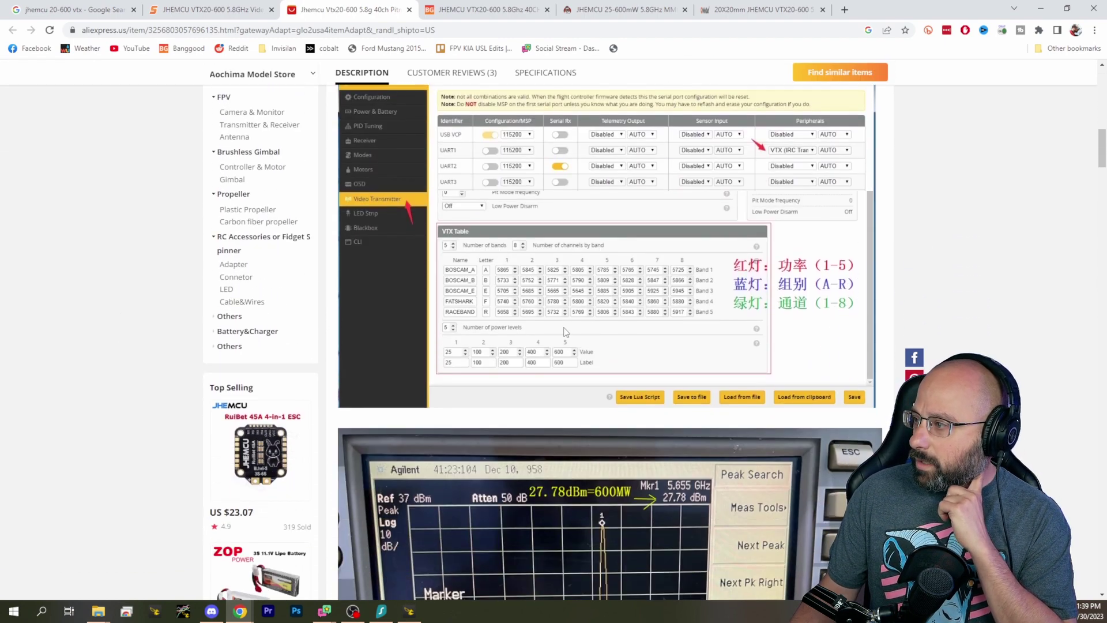
pyautogui.scroll(1, 565, 332)
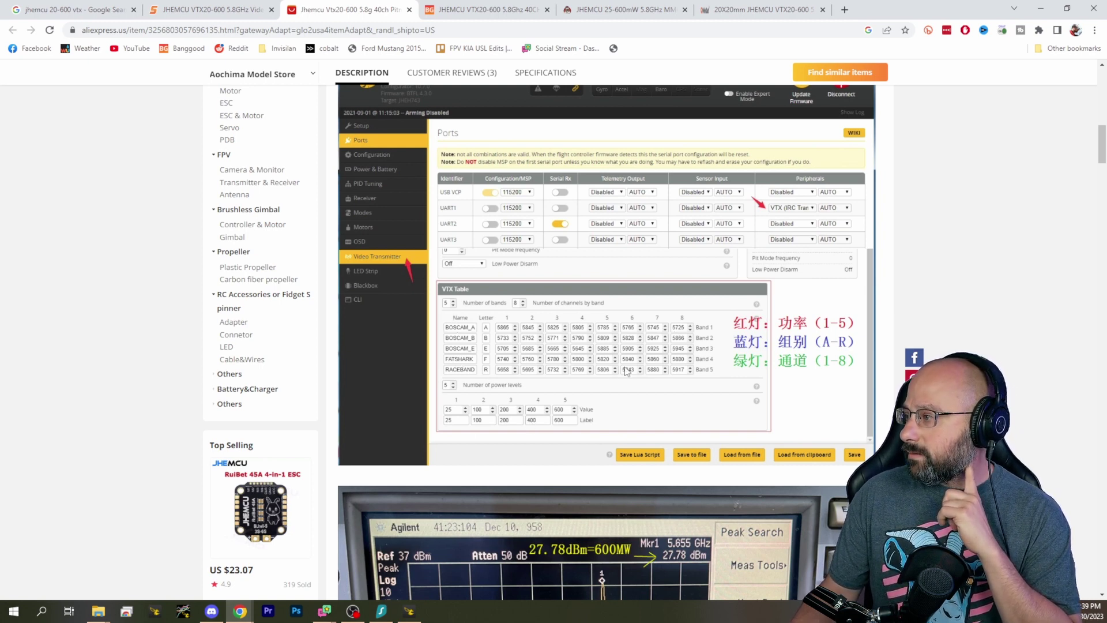
# Examine the AliExpress listing's remaining description images, including the power readings, wiring diagrams and board photos.
pyautogui.scroll(-1, 606, 390)
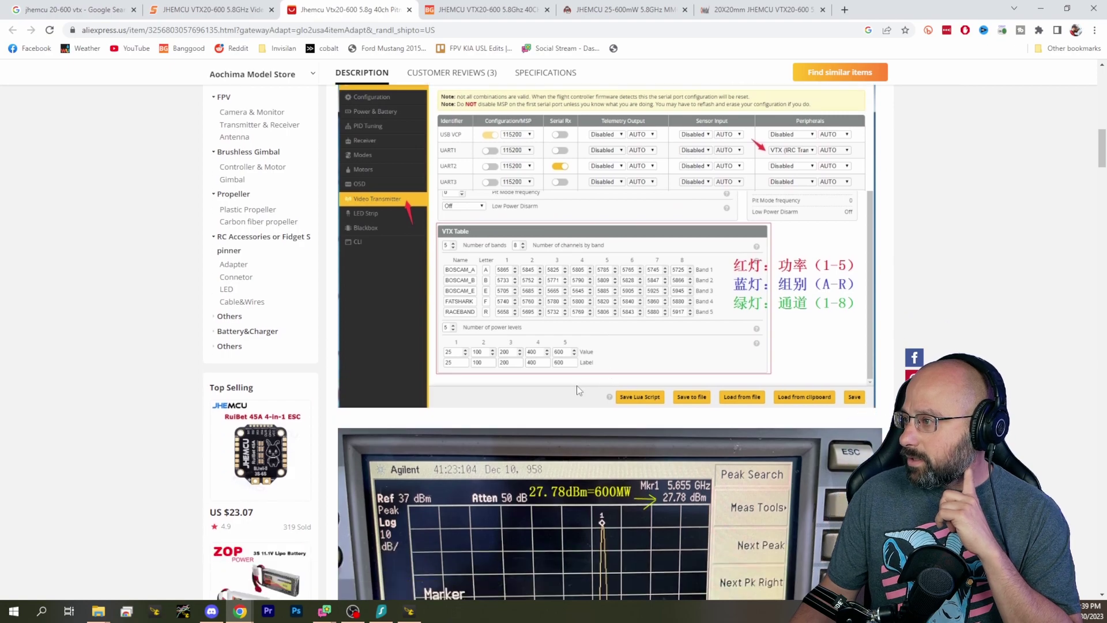
pyautogui.scroll(-20, 458, 382)
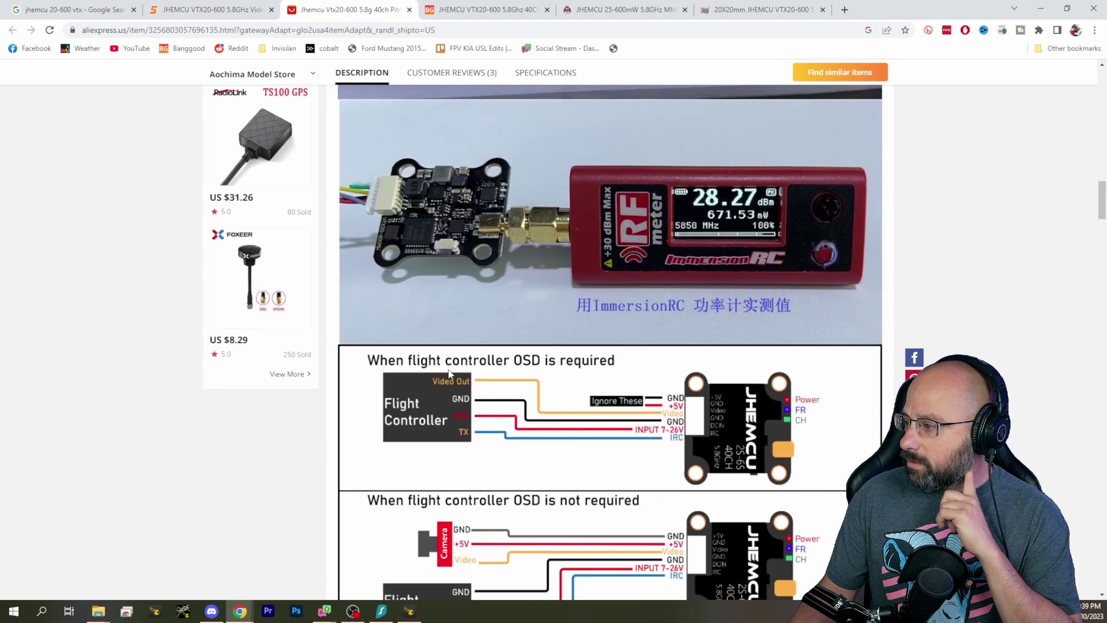
pyautogui.scroll(-15, 450, 374)
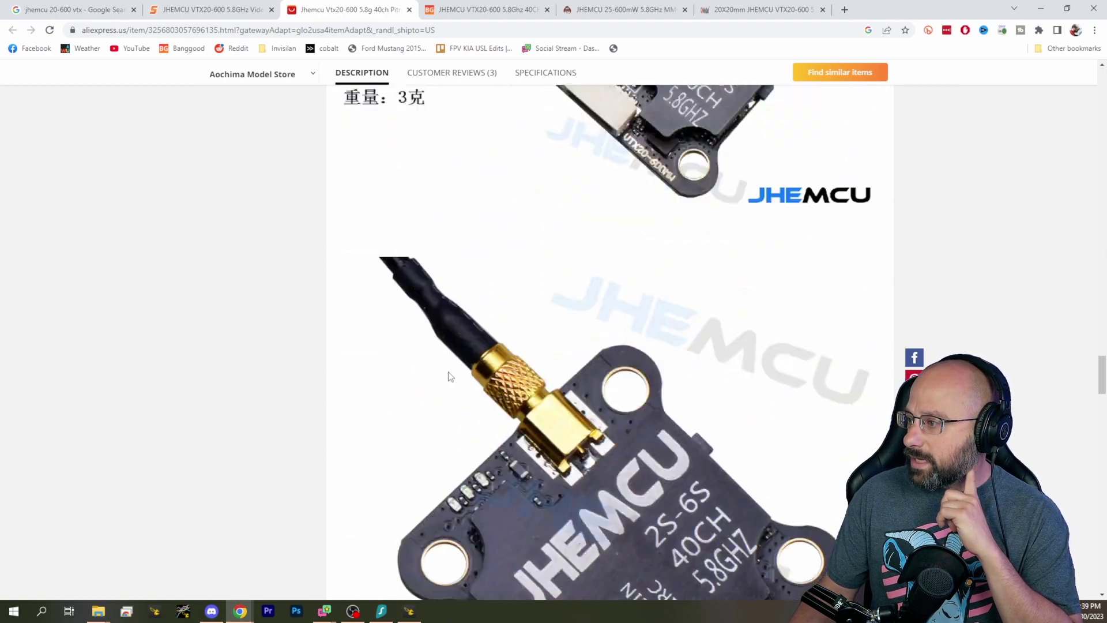
pyautogui.scroll(-15, 451, 376)
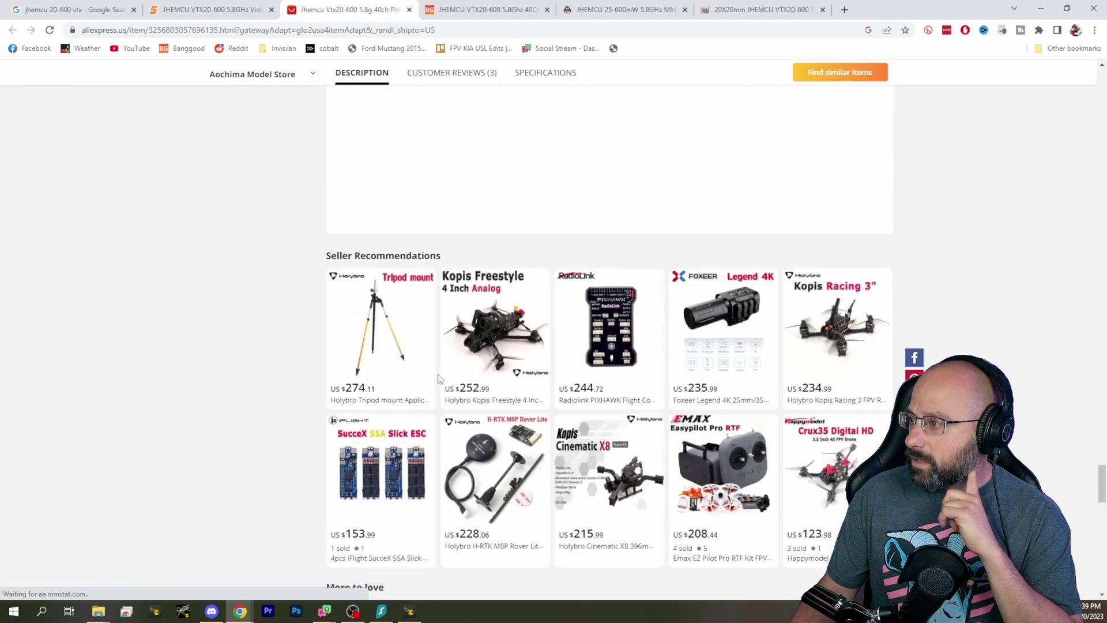
pyautogui.scroll(20, 439, 378)
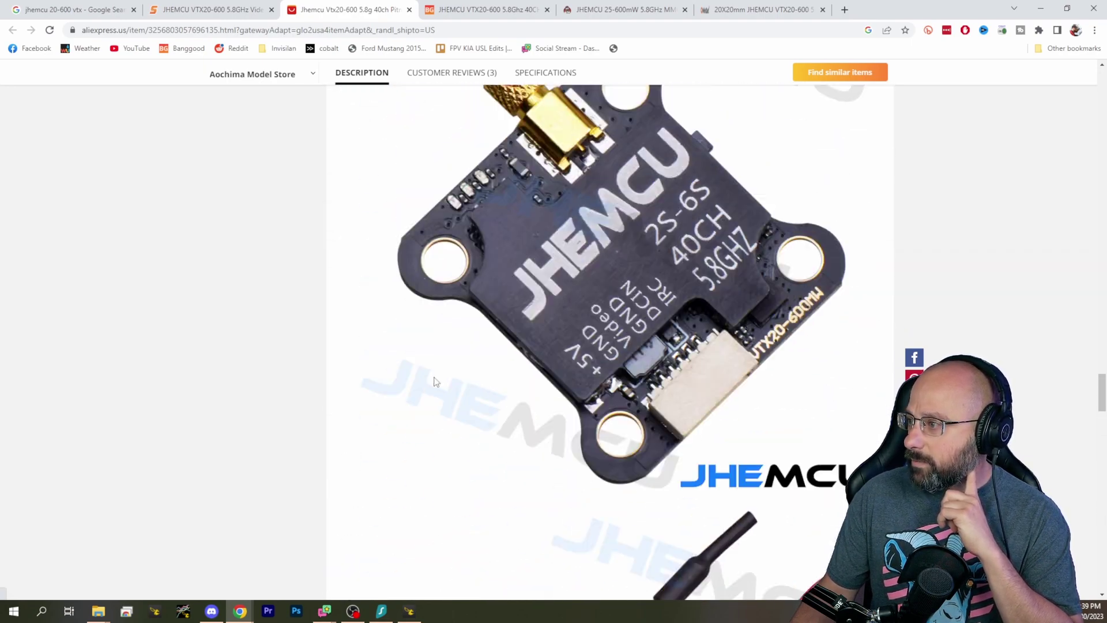
pyautogui.scroll(10, 430, 385)
pyautogui.scroll(-5, 398, 288)
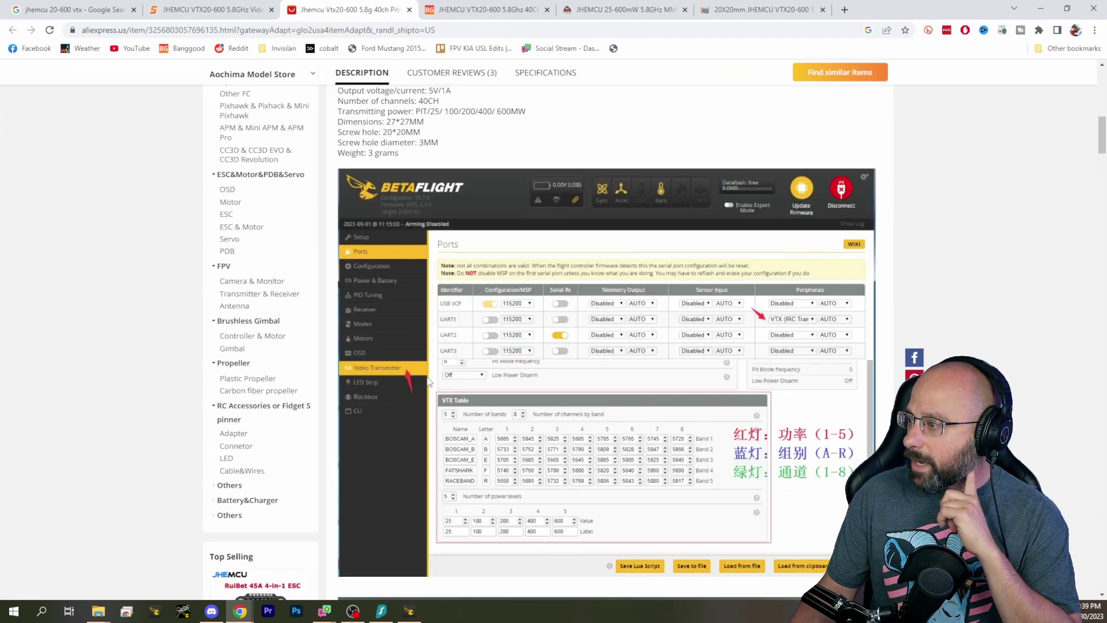
# Switch to the Banggood VTX20-600 listing and review its description, wiring diagrams and customer reviews for VTX table details.
pyautogui.hotkey('ctrl', 'Tab')
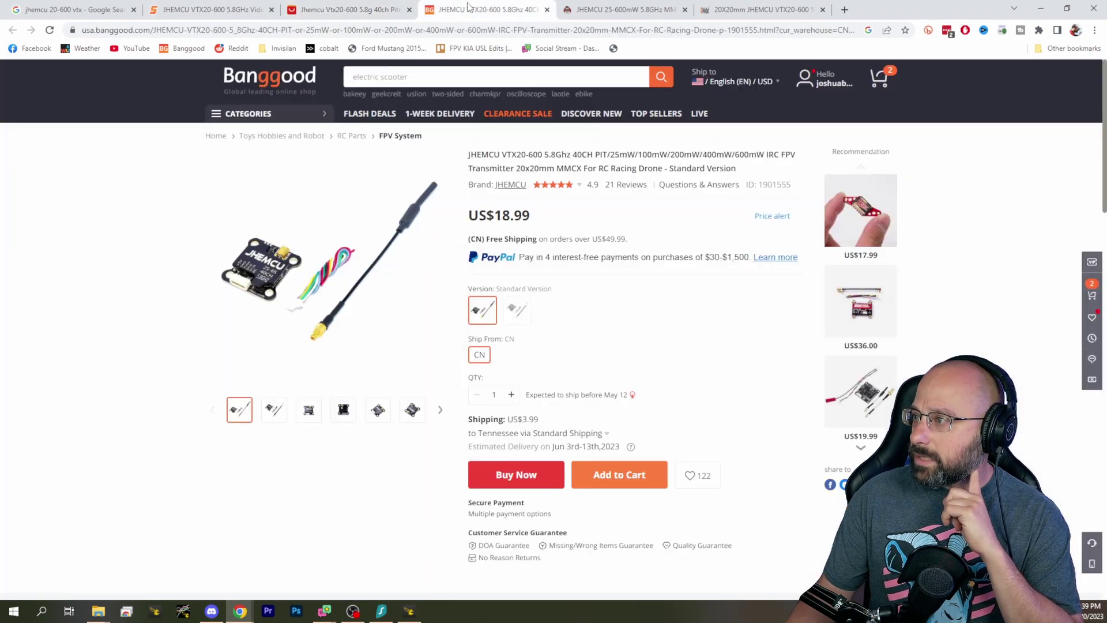
pyautogui.scroll(-1, 133, 344)
pyautogui.scroll(-10, 133, 345)
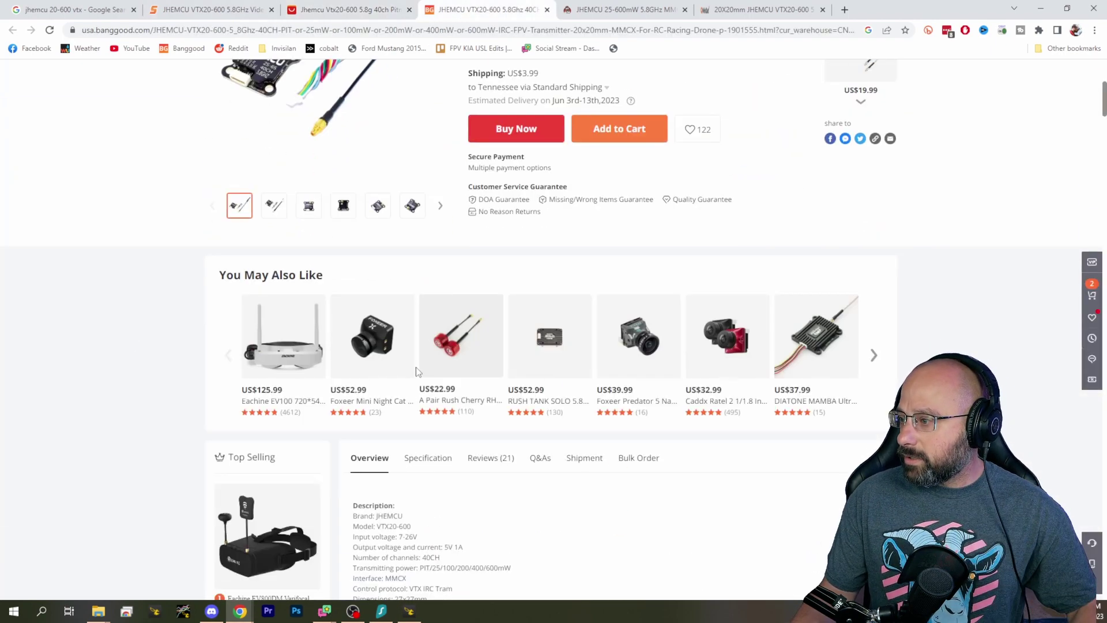
pyautogui.scroll(-15, 438, 375)
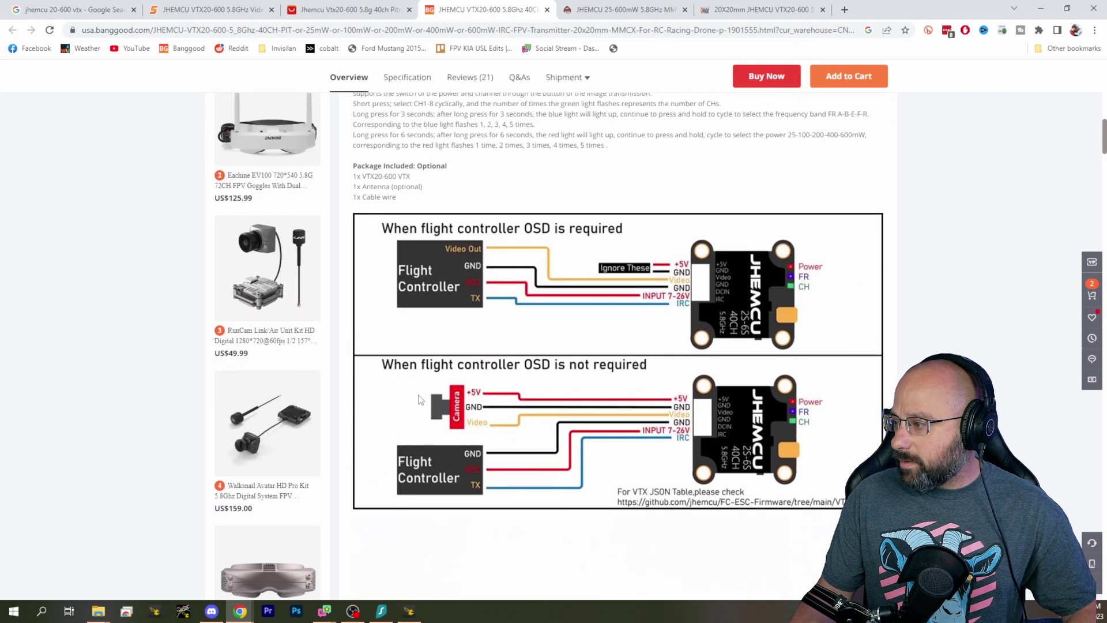
pyautogui.scroll(-20, 418, 394)
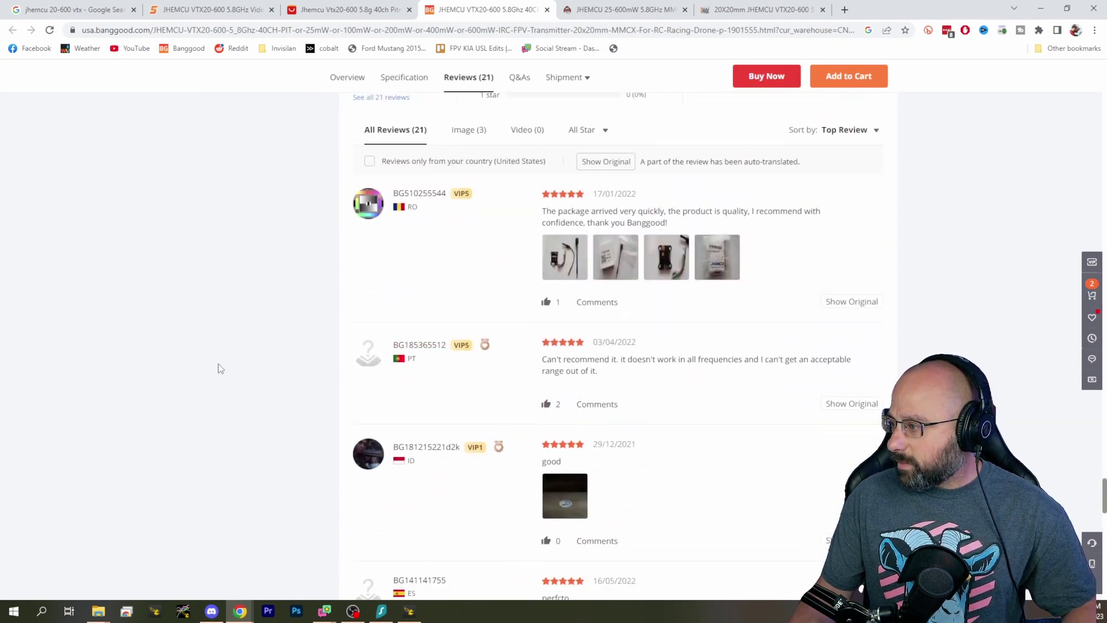
# Search the Banggood page for "vtxtabl" and close that listing's tab.
pyautogui.hotkey('ctrl', 'f')
pyautogui.write('unlock')
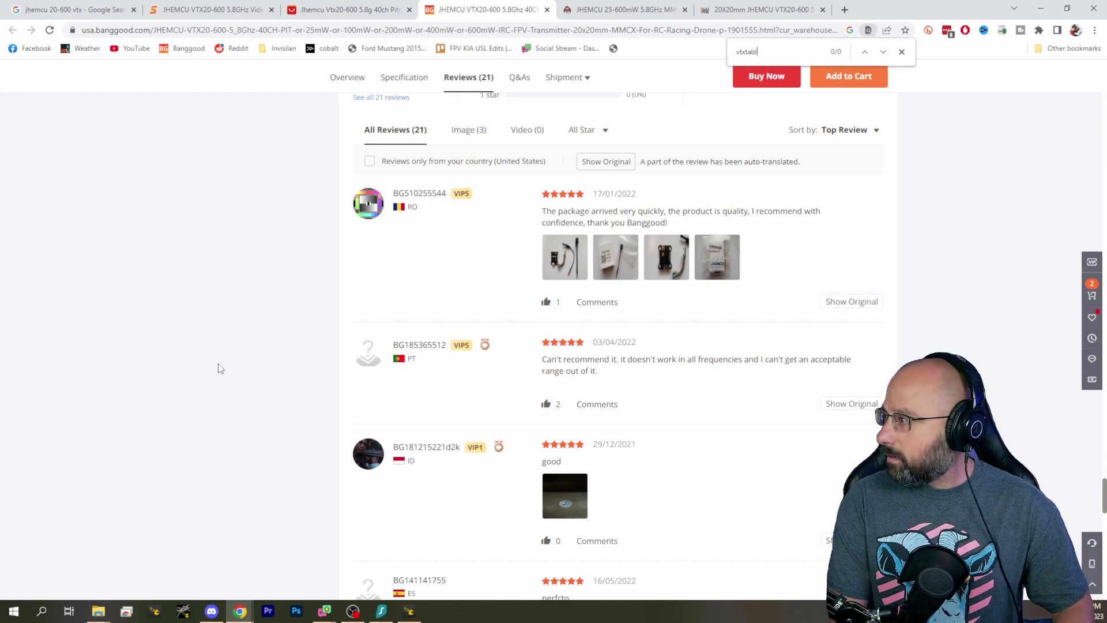
pyautogui.press('Escape')
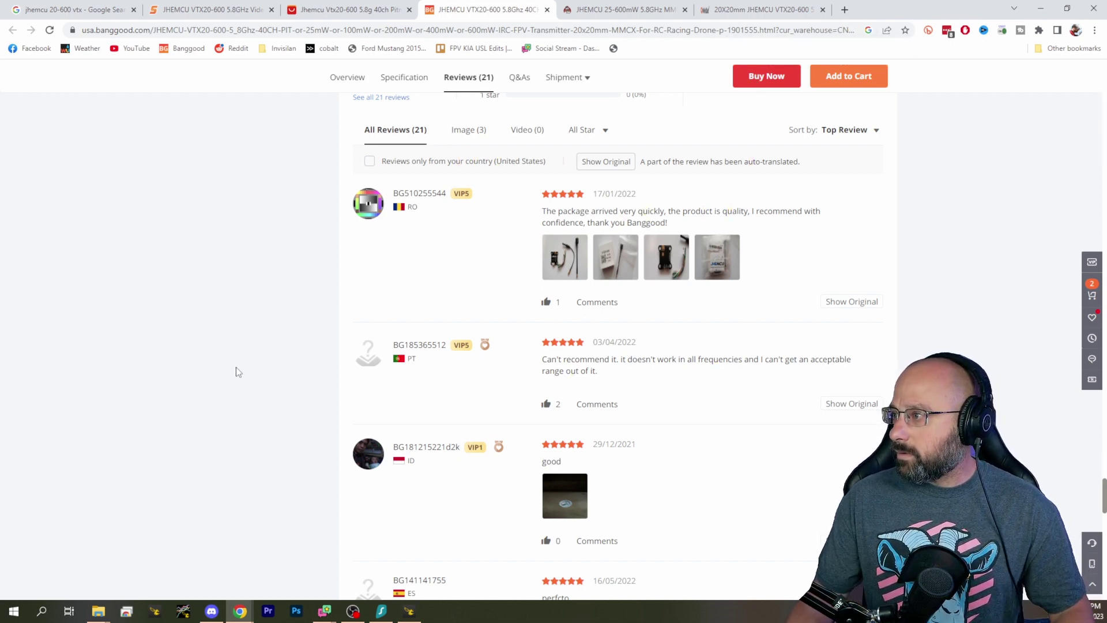
pyautogui.hotkey('ctrl', 'w')
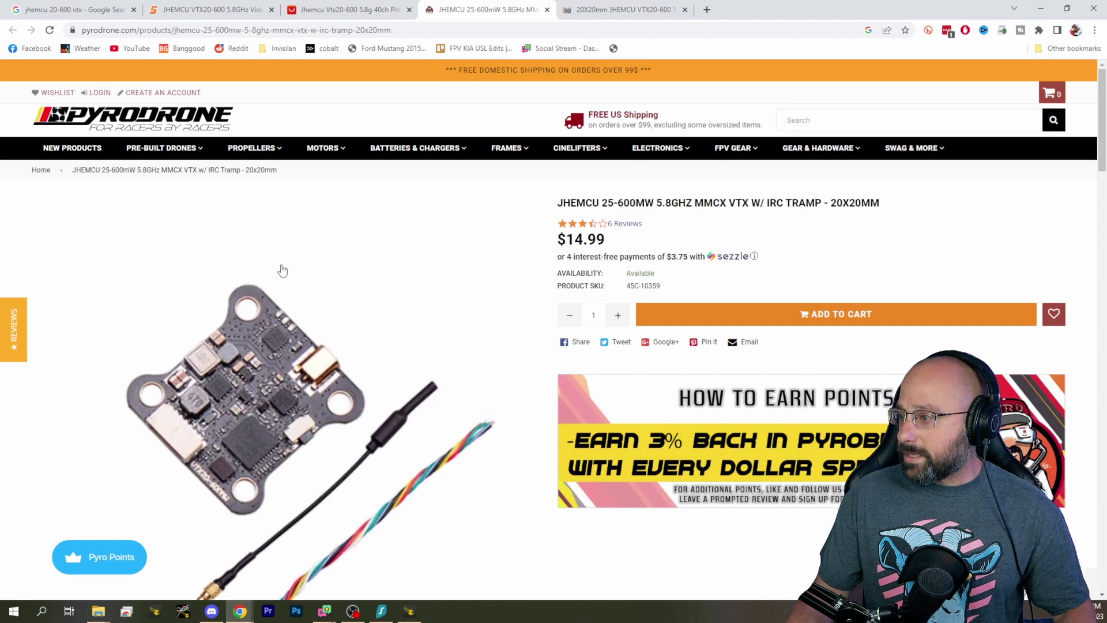
# Review the Pyrodrone listing's product details and specifications for VTX table information.
pyautogui.scroll(-1, 280, 248)
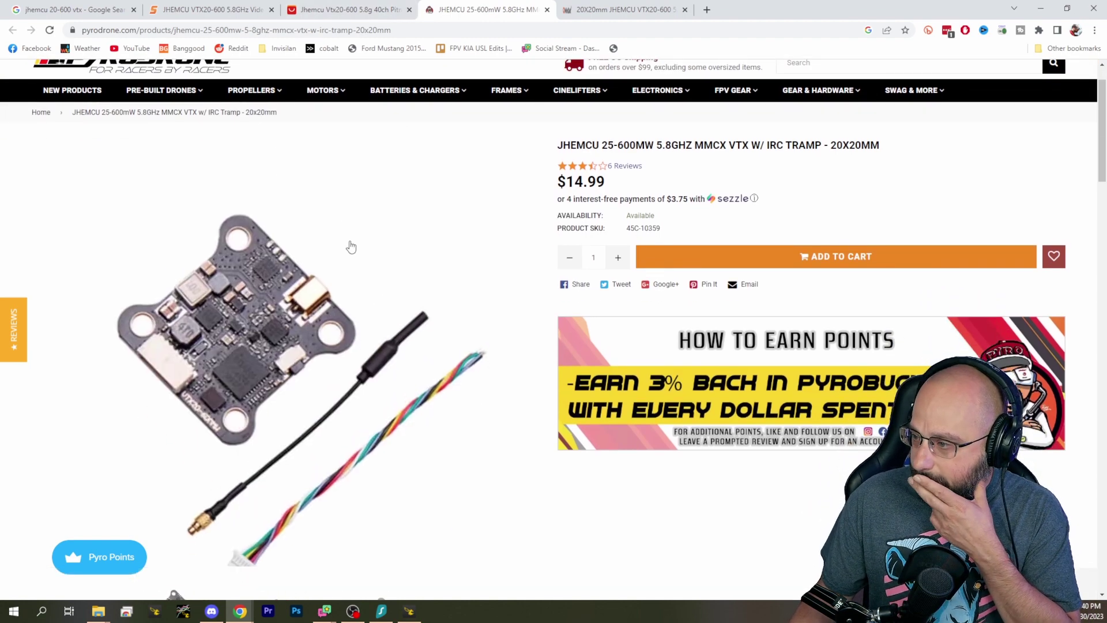
pyautogui.scroll(-2, 446, 239)
pyautogui.scroll(-10, 447, 234)
pyautogui.scroll(1, 448, 230)
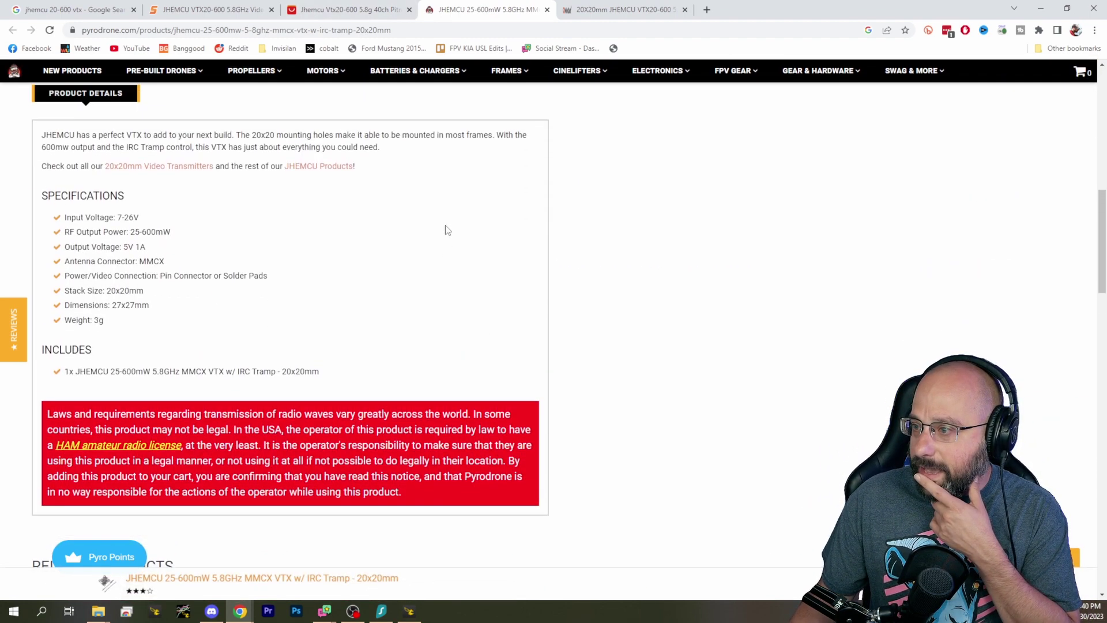
pyautogui.scroll(1, 447, 230)
# Check the QWinOut listing's specifications, product images and review section for VTX table information.
pyautogui.click(620, 9)
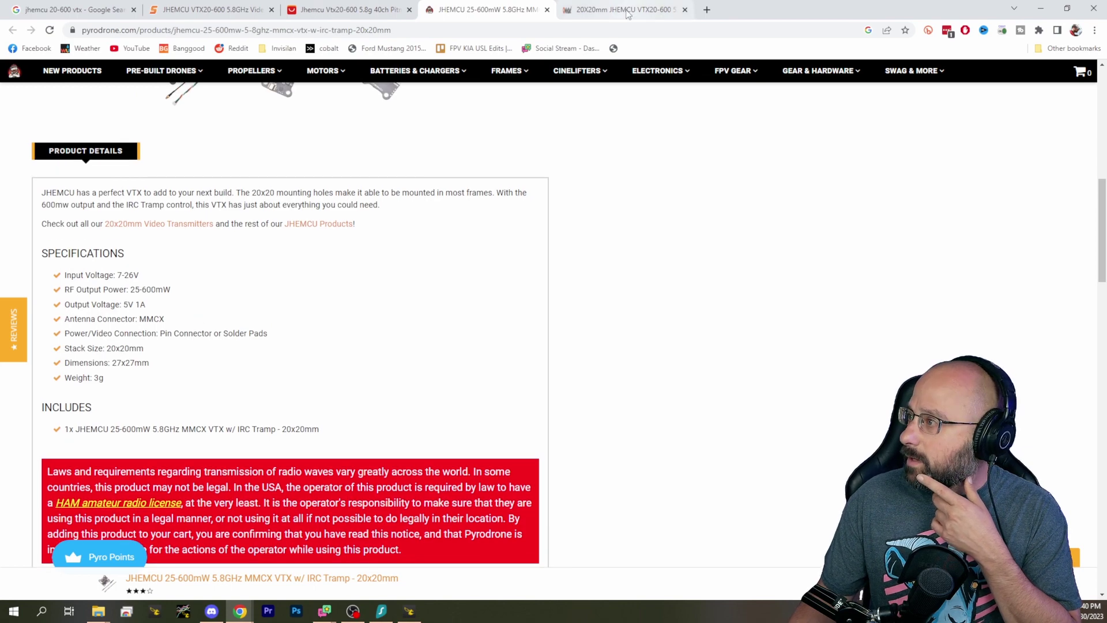
pyautogui.scroll(-5, 755, 328)
pyautogui.scroll(-15, 755, 329)
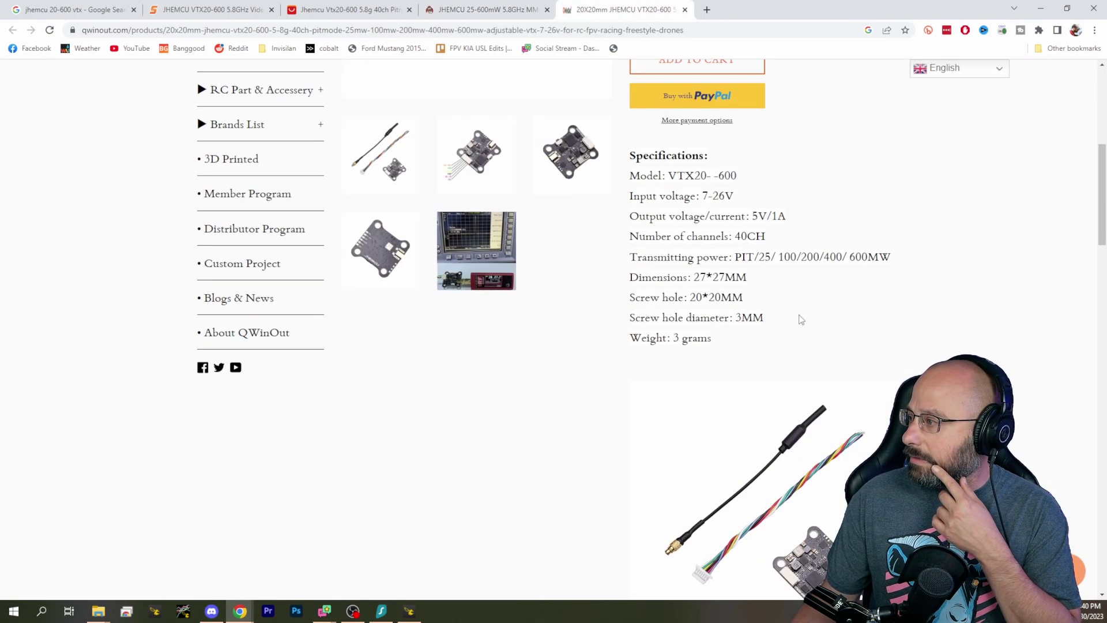
pyautogui.scroll(-1, 776, 317)
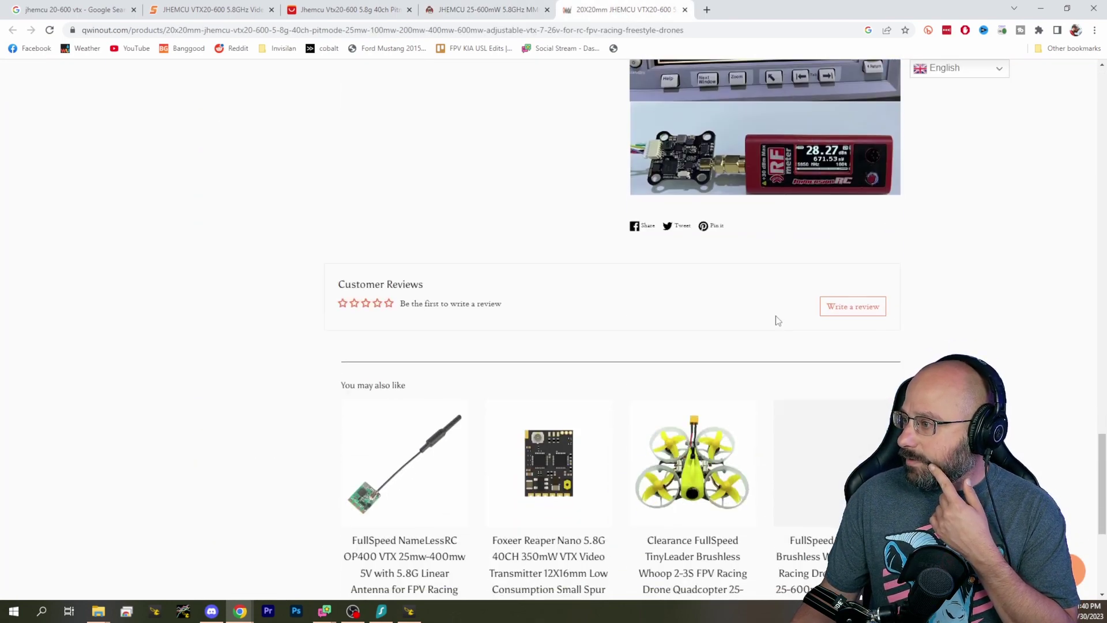
pyautogui.scroll(6, 775, 315)
# Return to the AliExpress listing and locate its specifications and Betaflight ports and VTX table image.
pyautogui.click(232, 14)
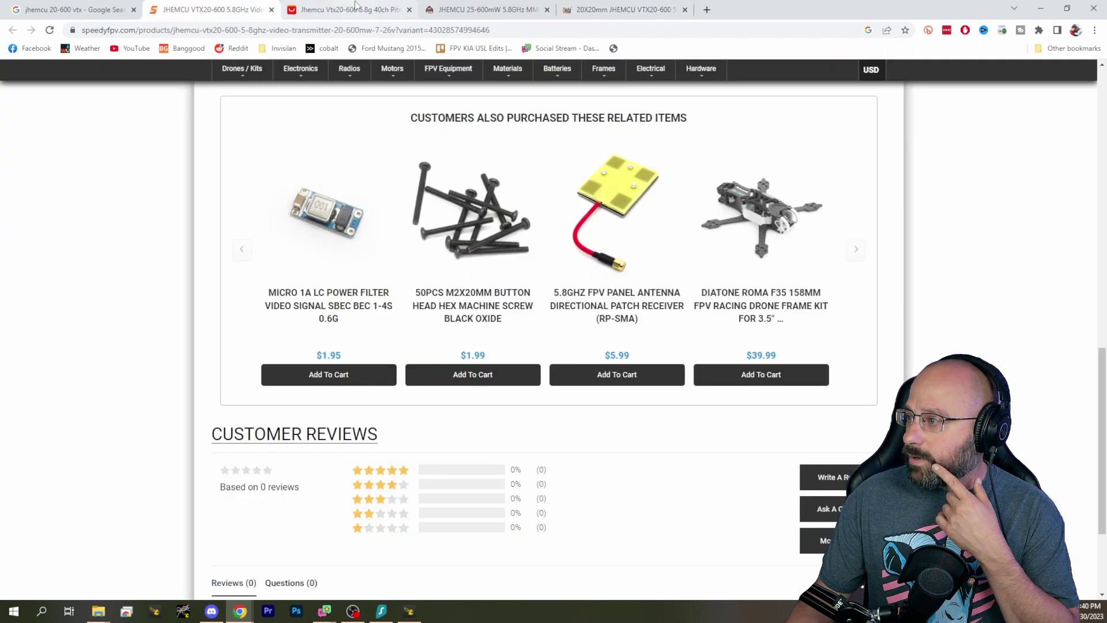
pyautogui.click(322, 10)
pyautogui.scroll(-1, 316, 92)
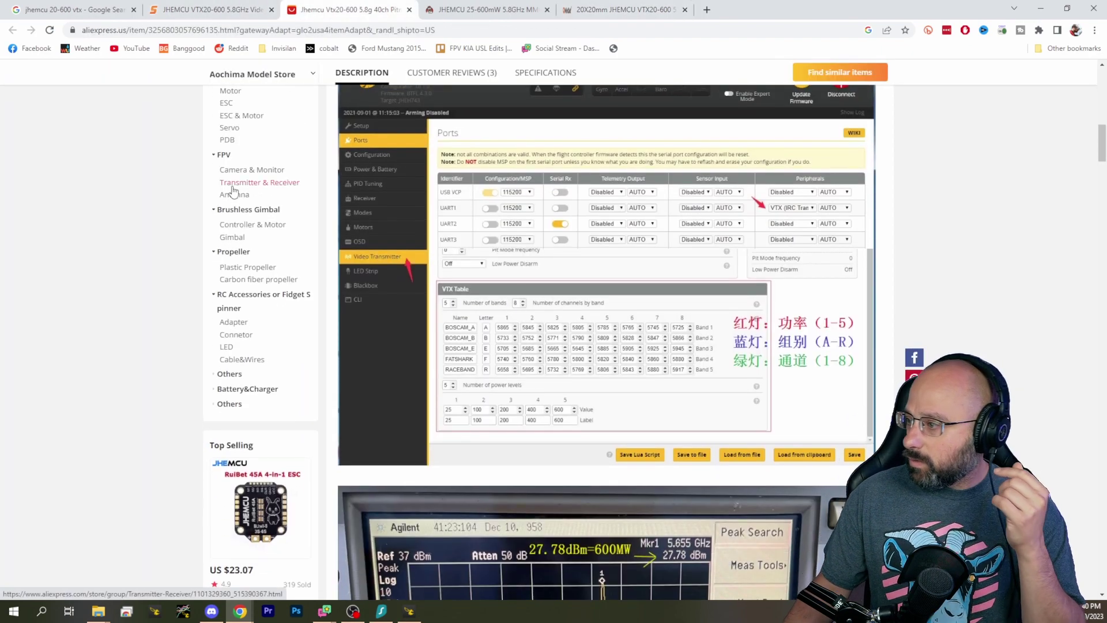
pyautogui.scroll(7, 296, 196)
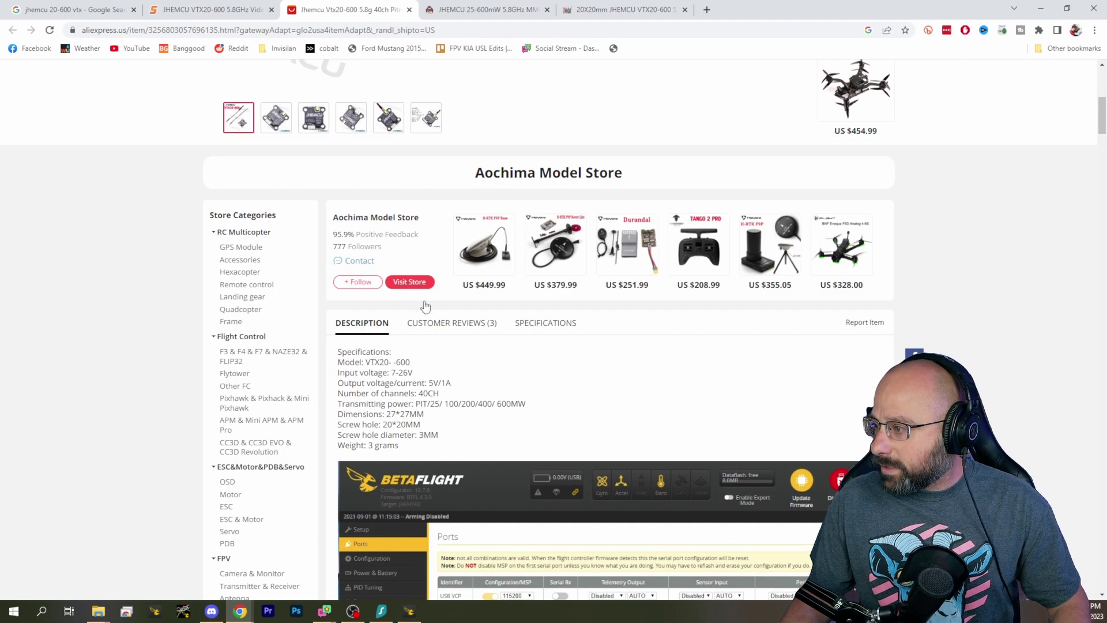
pyautogui.scroll(-20, 427, 360)
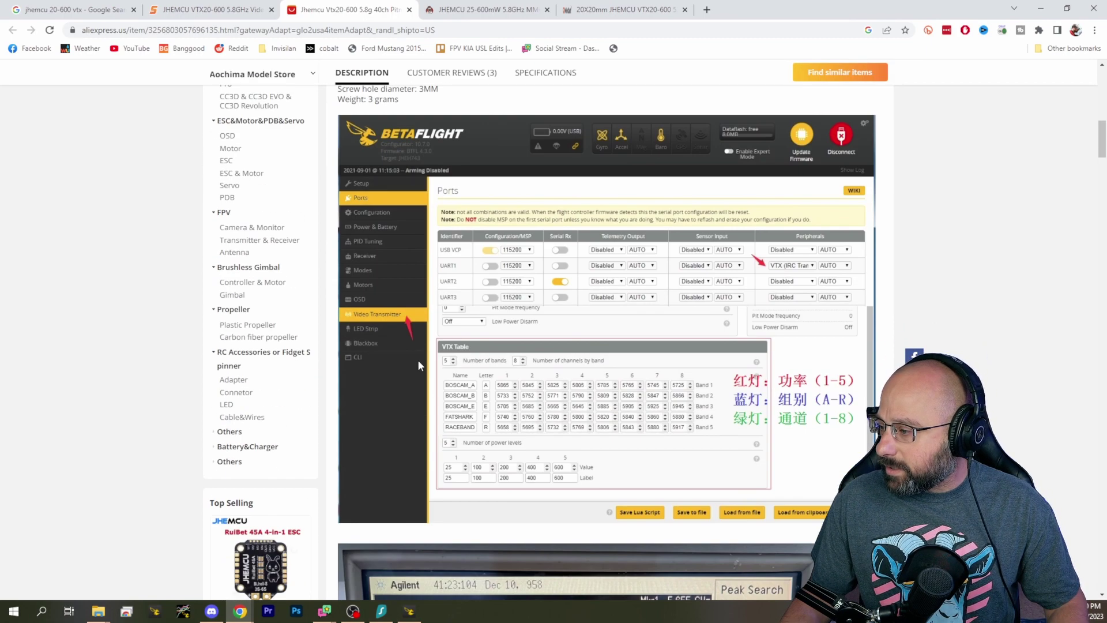
# Read the AliExpress listing's flight controller wiring diagrams and the GitHub address given for the VTX JSON table.
pyautogui.scroll(-3, 450, 366)
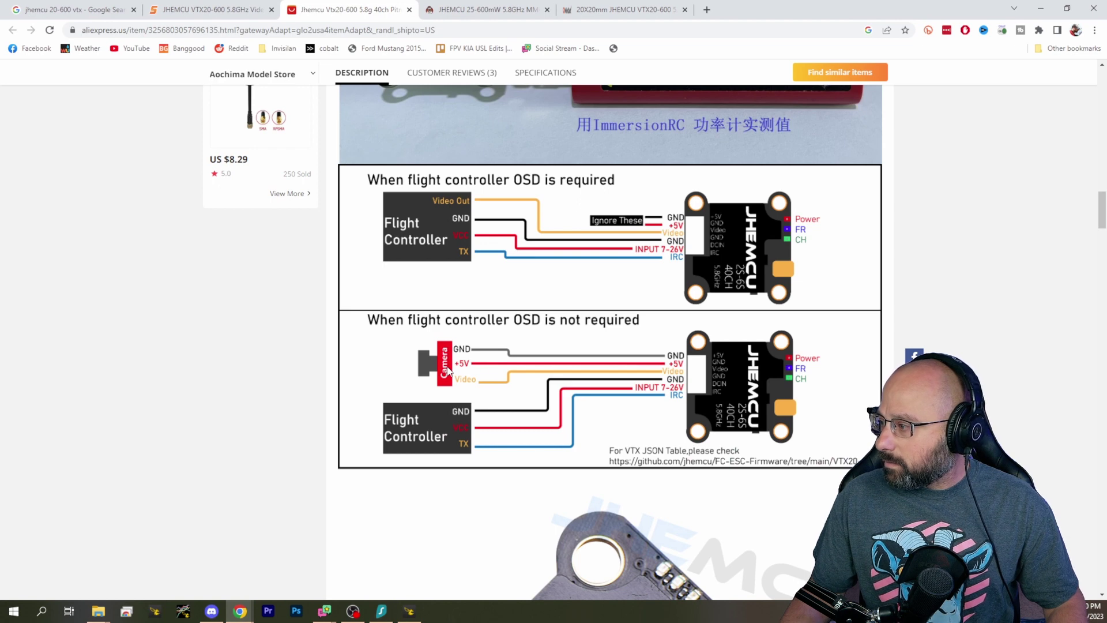
pyautogui.scroll(-3, 448, 370)
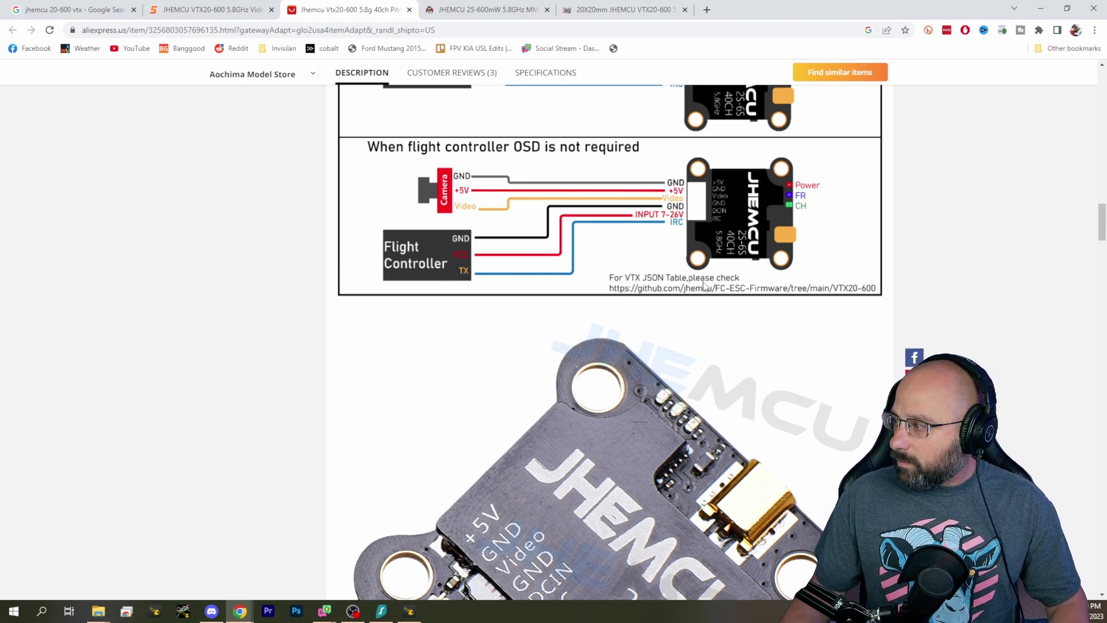
pyautogui.scroll(10, 653, 348)
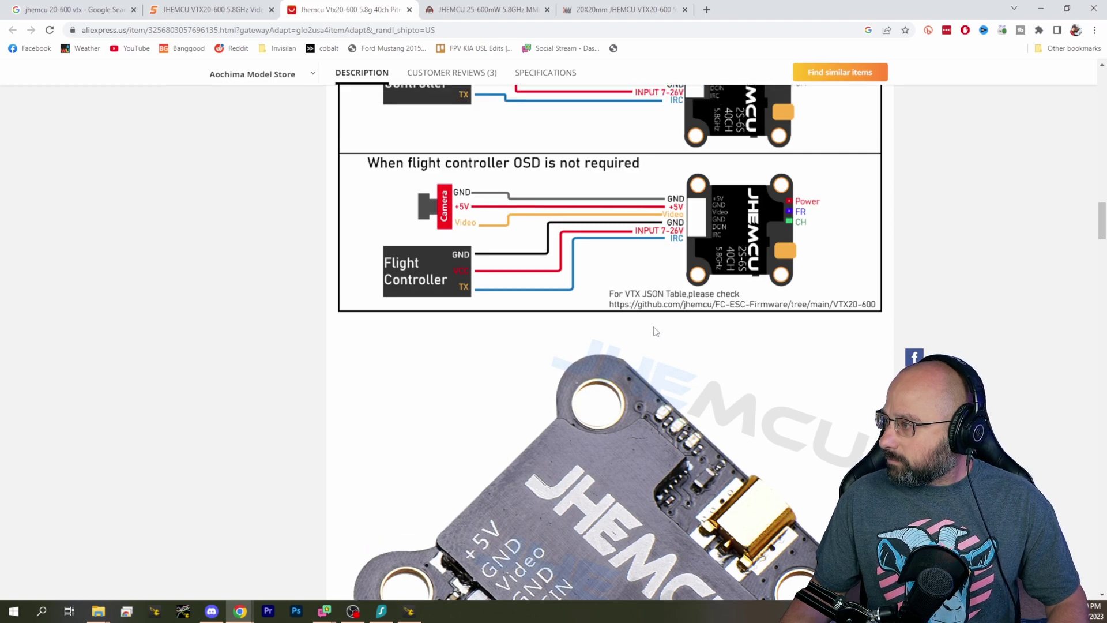
# Recheck the VTX table image in the AliExpress listing, then look at Betaflight Configurator's VTX presets and return to the browser.
pyautogui.scroll(2, 638, 318)
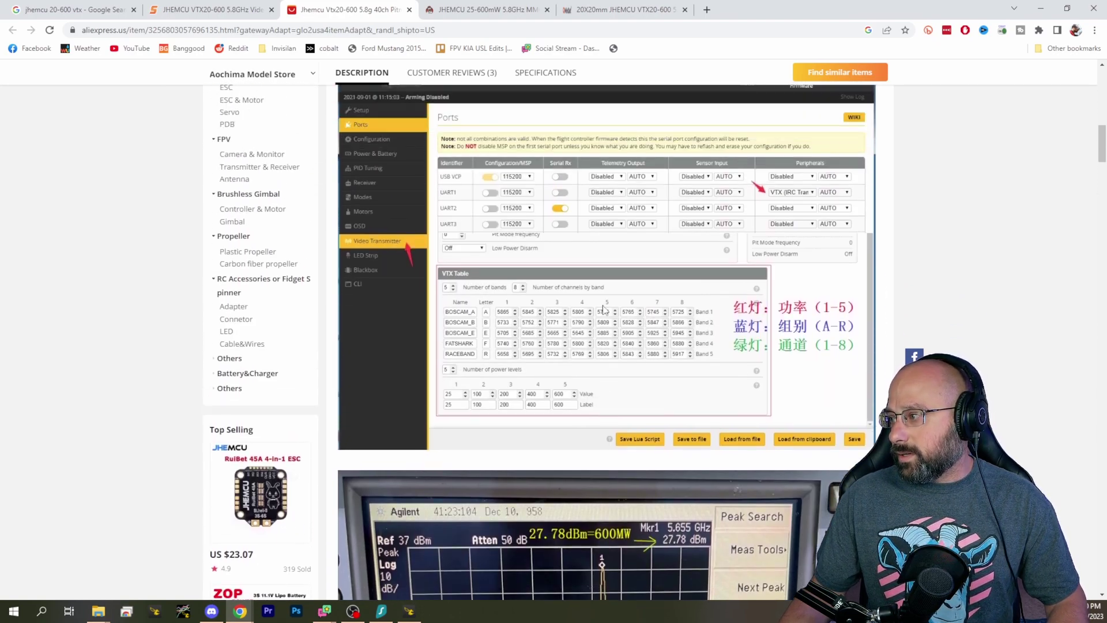
pyautogui.scroll(-5, 527, 335)
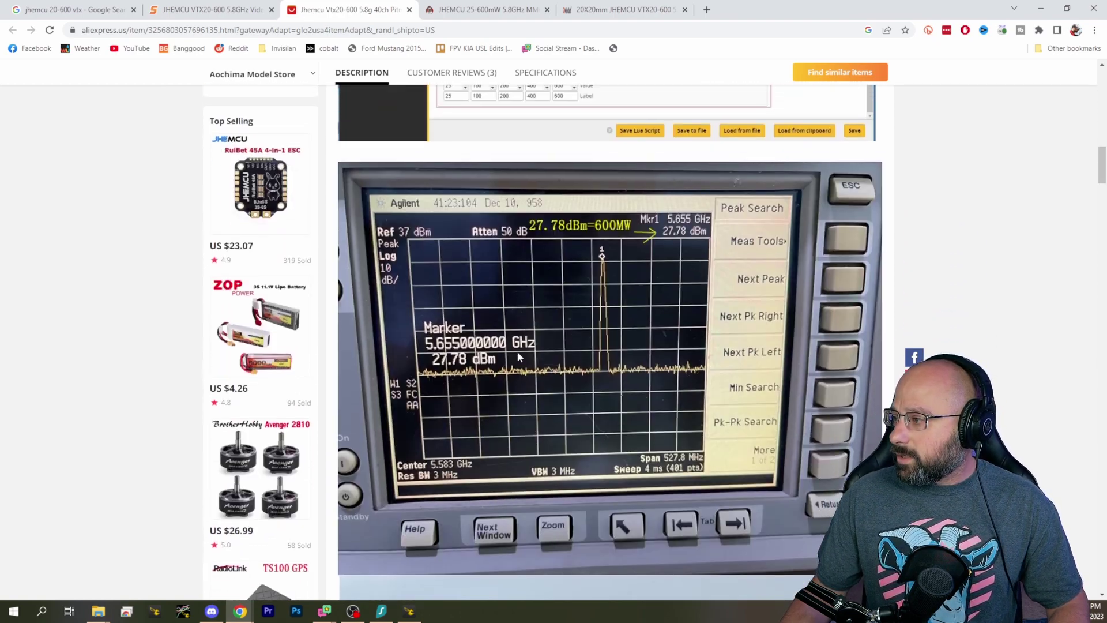
pyautogui.scroll(6, 527, 336)
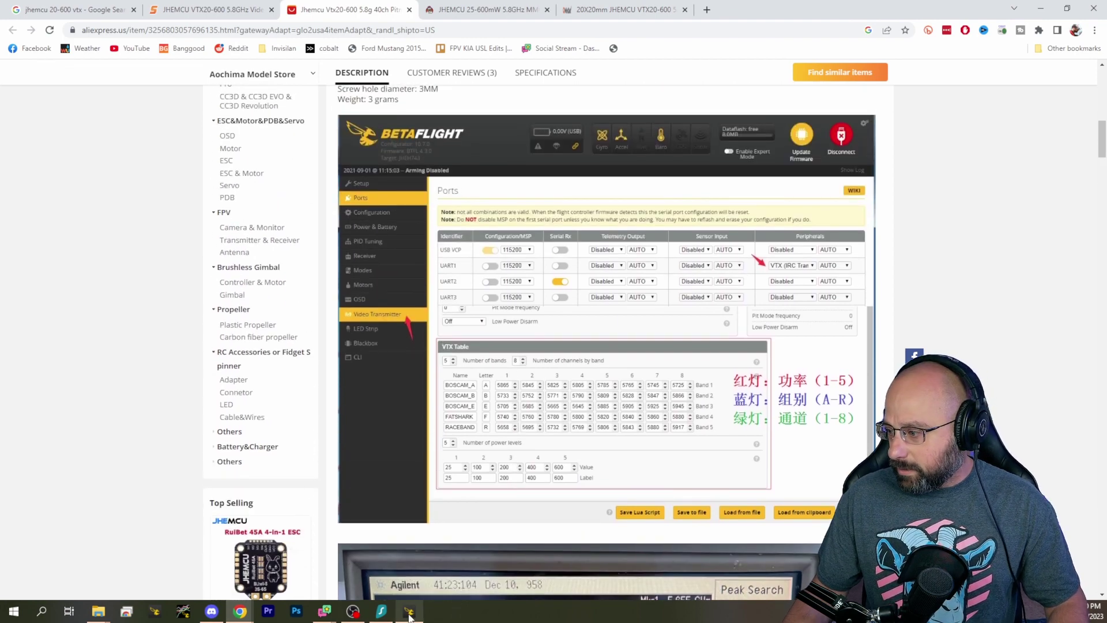
pyautogui.click(410, 612)
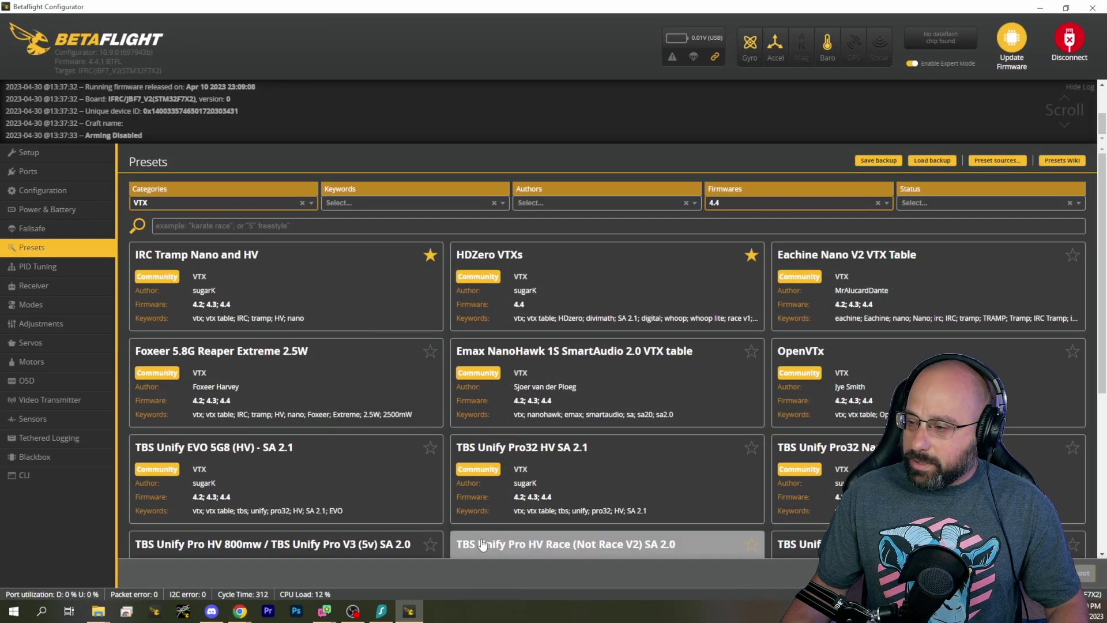
pyautogui.hotkey('alt', 'Tab')
# Revisit the Pyrodrone and QWinOut listings and look over each product page again.
pyautogui.click(478, 9)
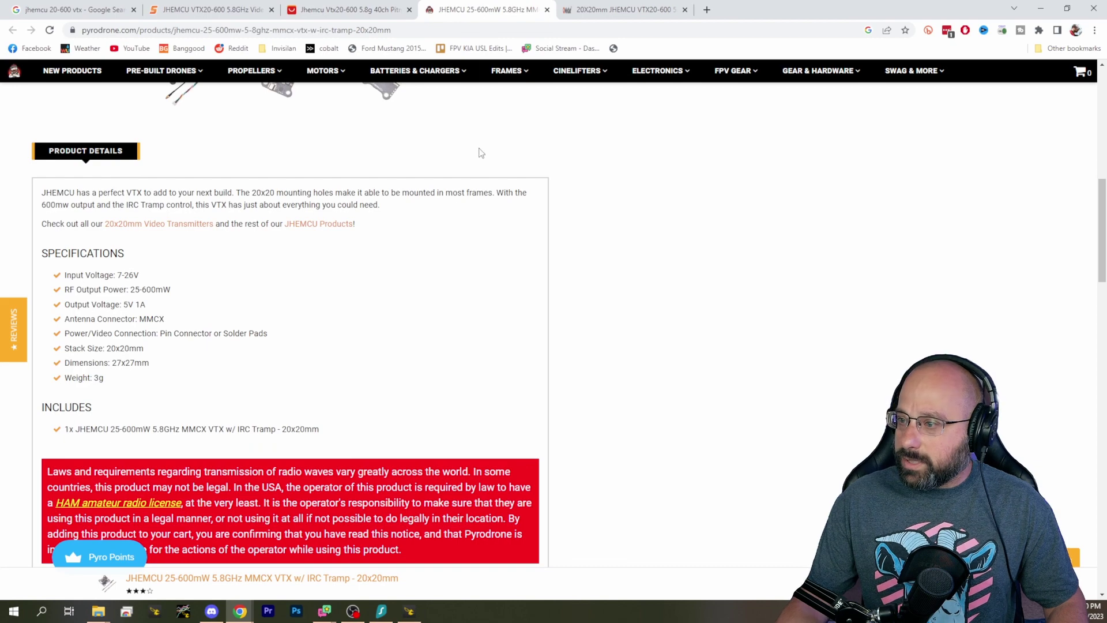
pyautogui.scroll(6, 428, 258)
pyautogui.click(617, 8)
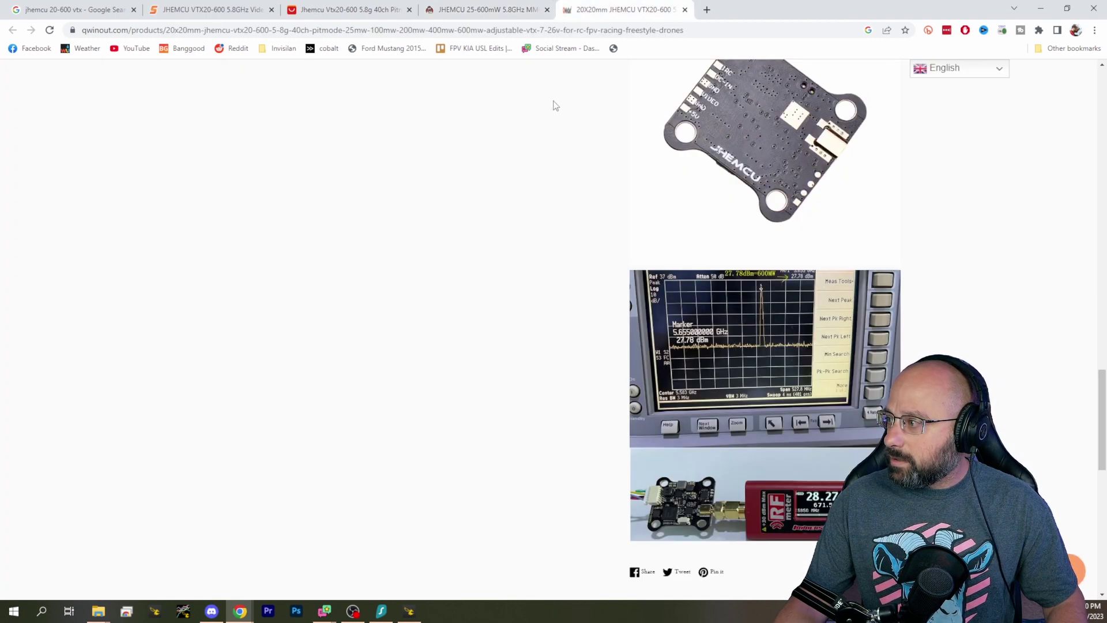
pyautogui.scroll(10, 400, 232)
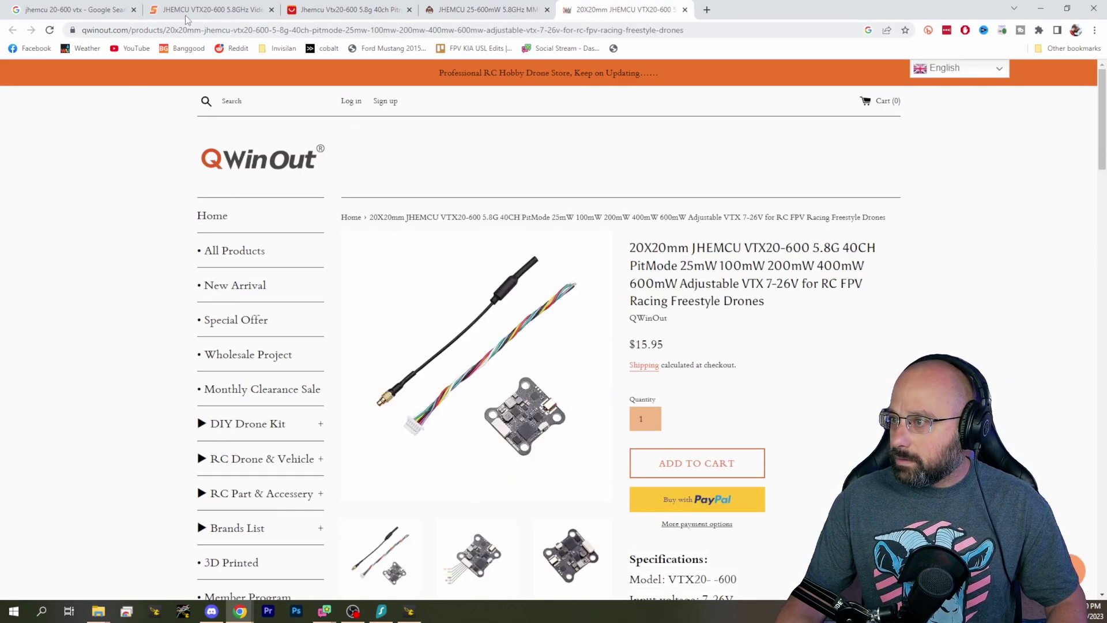
# Return to the Google results, reopen the SpeedyFPV VTX20-600 listing in a new tab and review its button instructions and specifications.
pyautogui.click(196, 8)
pyautogui.hotkey('ctrl', 'shift', 'Tab')
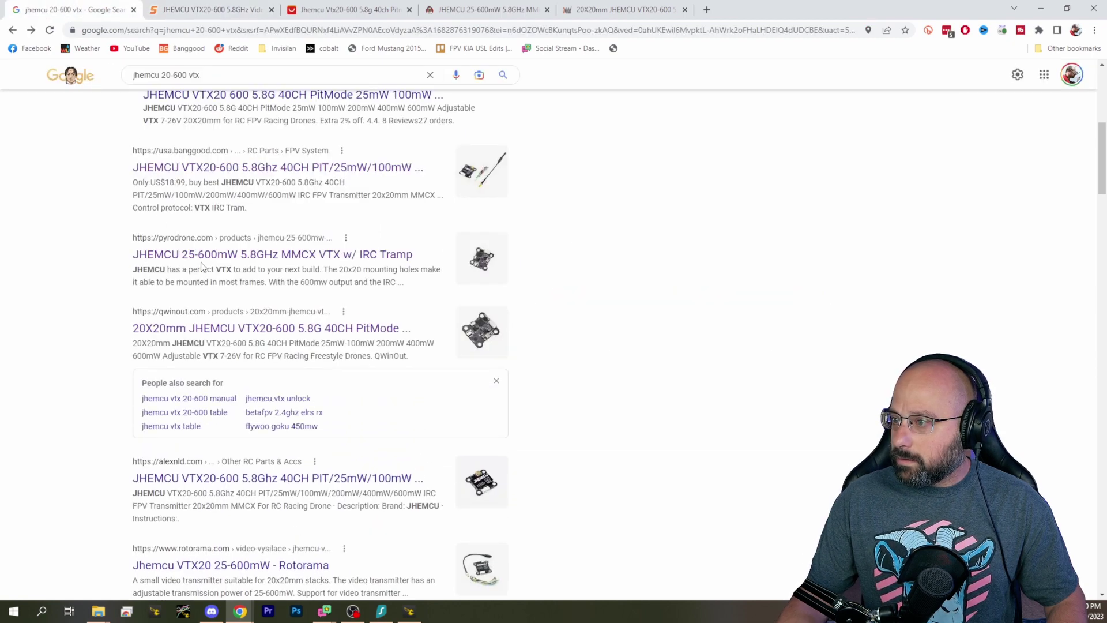
pyautogui.scroll(4, 202, 266)
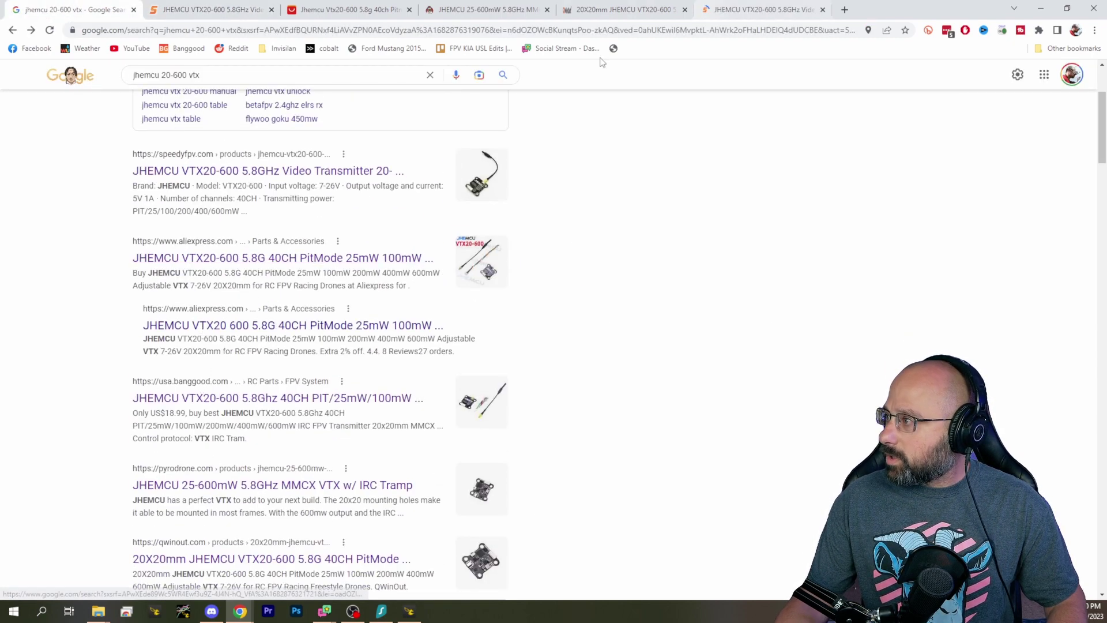
pyautogui.hotkey('ctrl', 'shift', 'Tab')
pyautogui.scroll(-2, 458, 358)
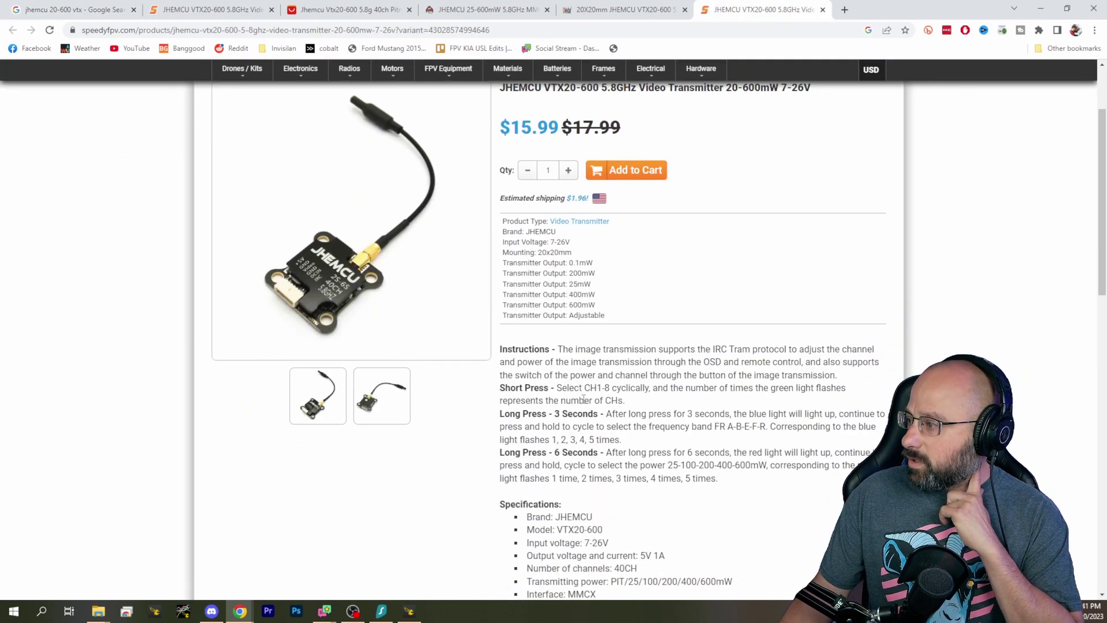
# Check the VTX control protocol in the SpeedyFPV specifications, then switch to Betaflight Configurator.
pyautogui.scroll(-4, 584, 398)
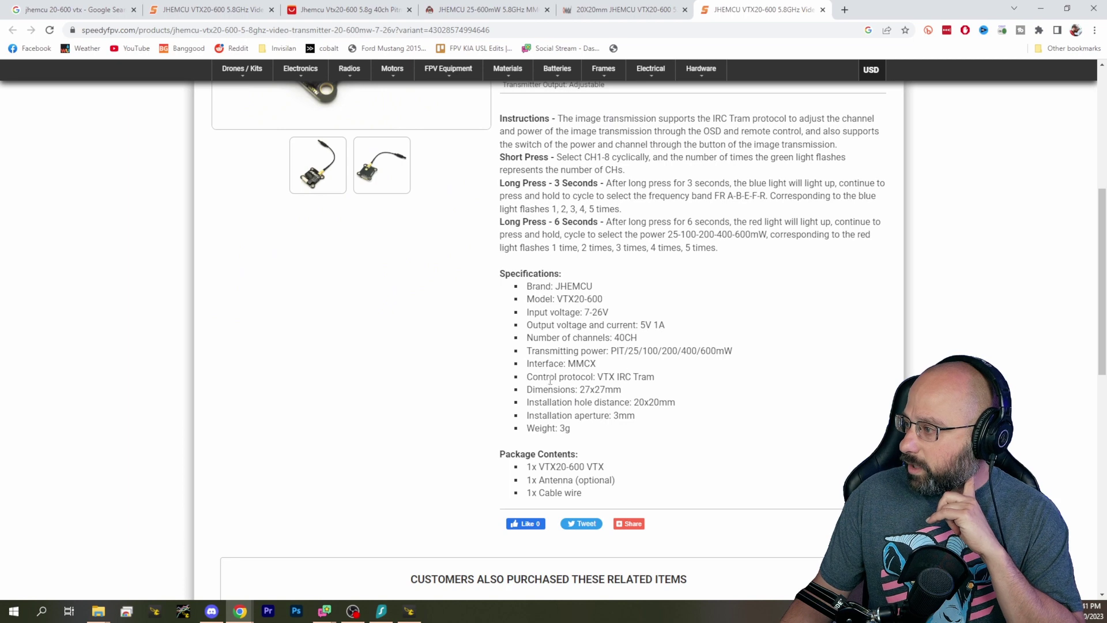
pyautogui.moveTo(550, 381); pyautogui.dragTo(644, 378)
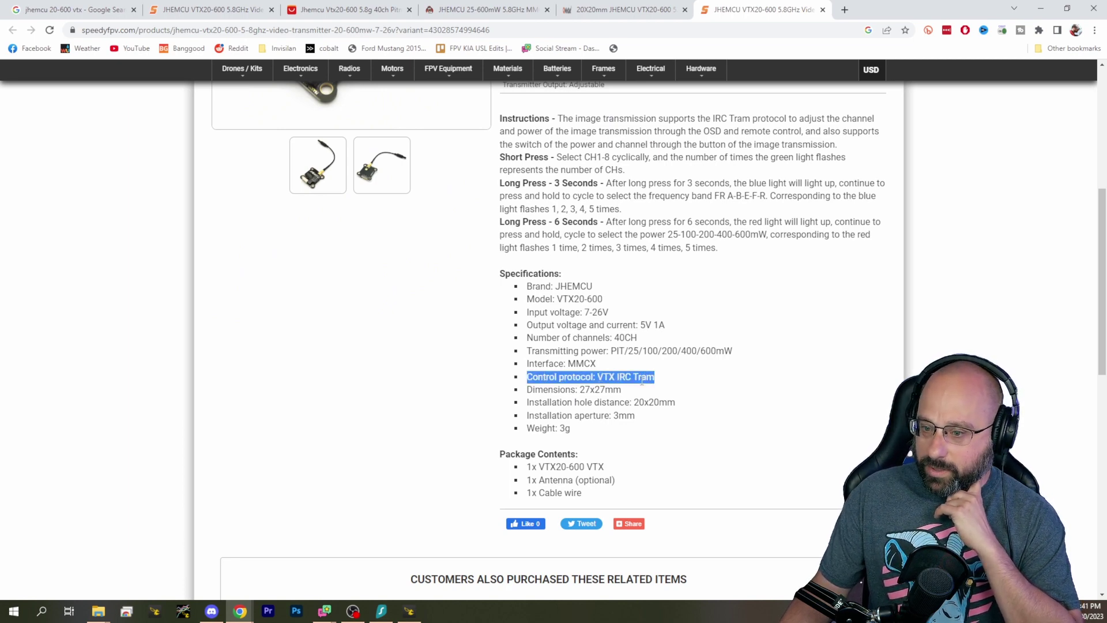
pyautogui.click(409, 610)
# Disable the UART6 peripheral, assign VTX (IRC Tramp) to UART3 instead, and save the port configuration with a reboot.
pyautogui.click(25, 173)
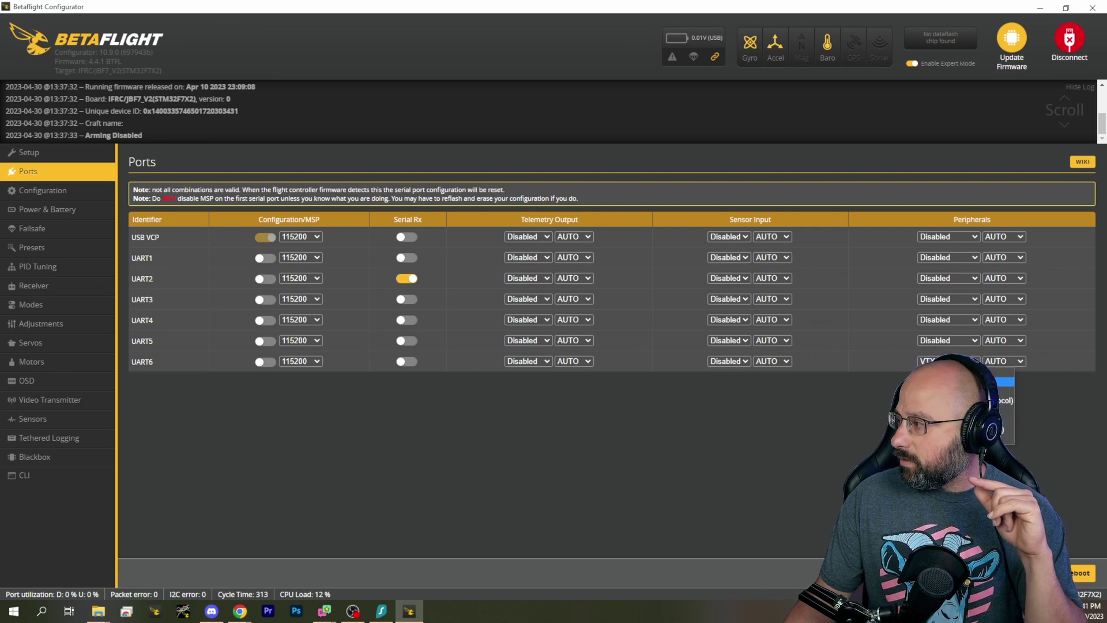
pyautogui.click(948, 361)
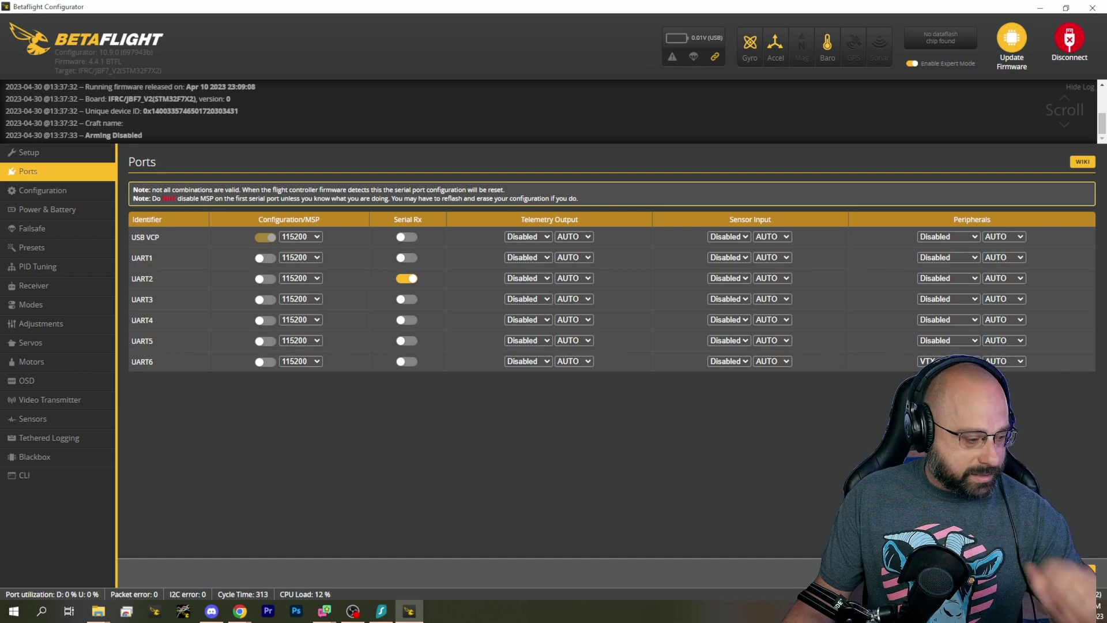
pyautogui.click(968, 372)
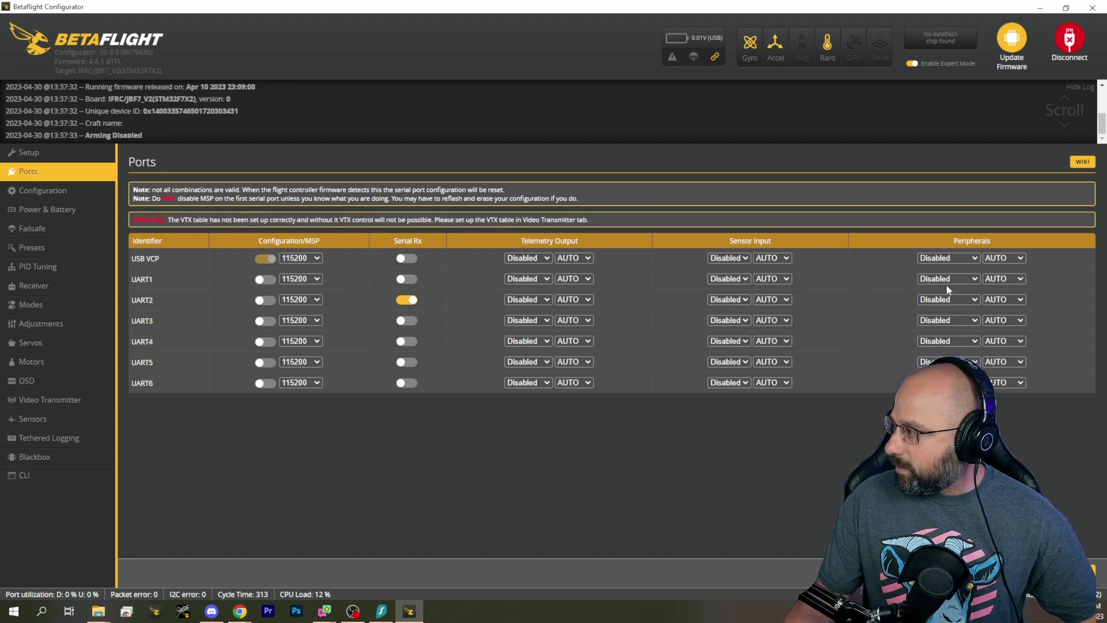
pyautogui.click(948, 320)
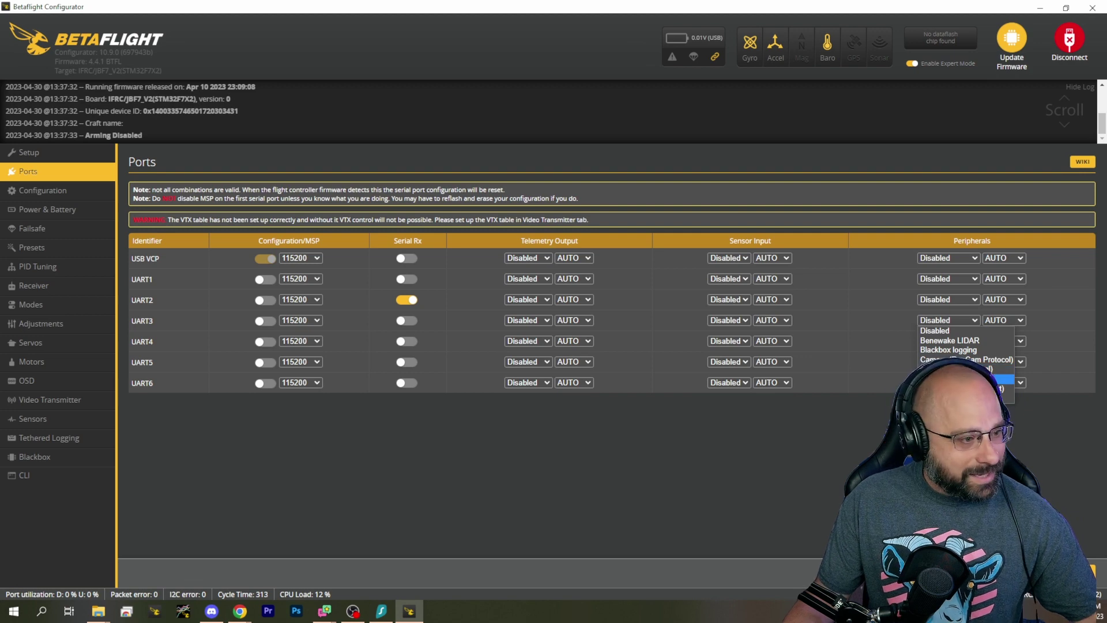
pyautogui.click(981, 379)
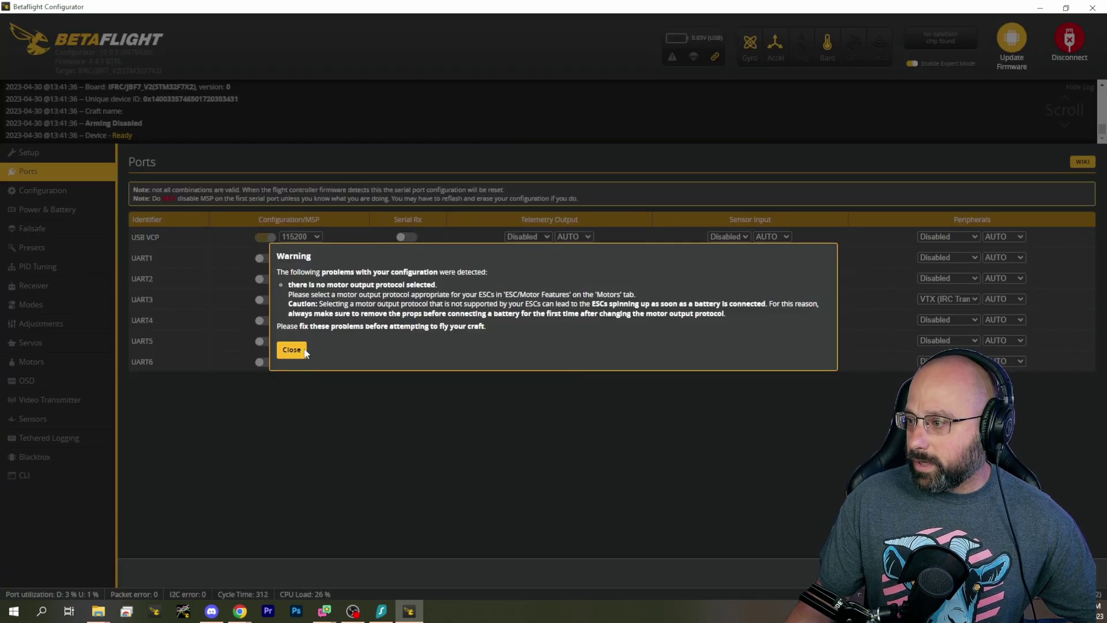
pyautogui.click(291, 348)
# Filter the presets by VTX, search for "tramp", pick the IRC Tramp Nano and HV preset and save it with a reboot.
pyautogui.click(31, 246)
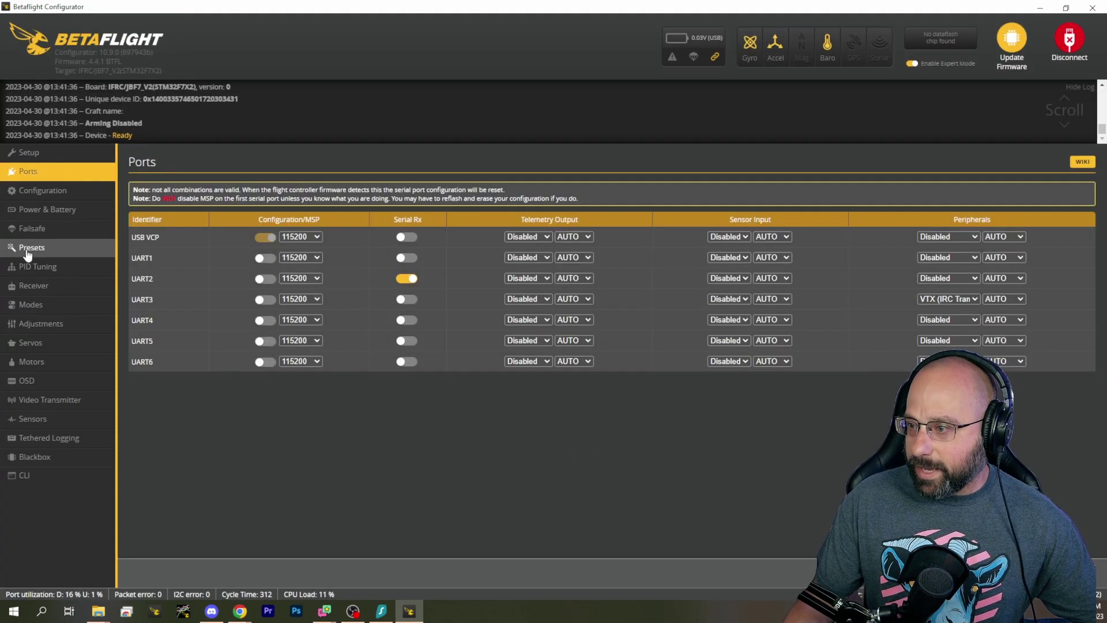
pyautogui.click(167, 203)
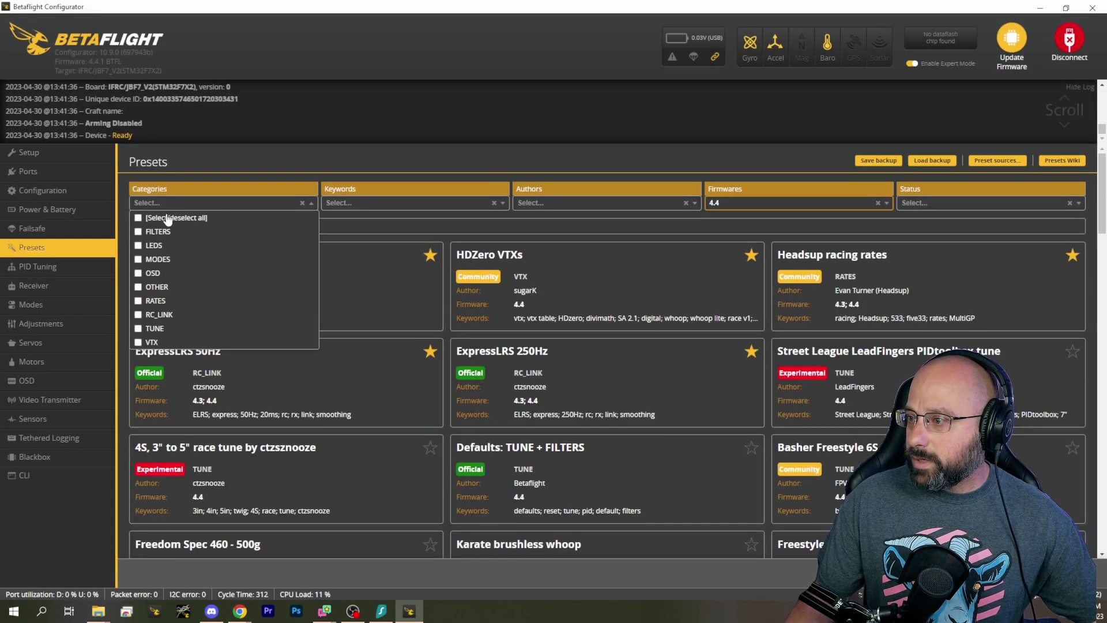
pyautogui.click(151, 342)
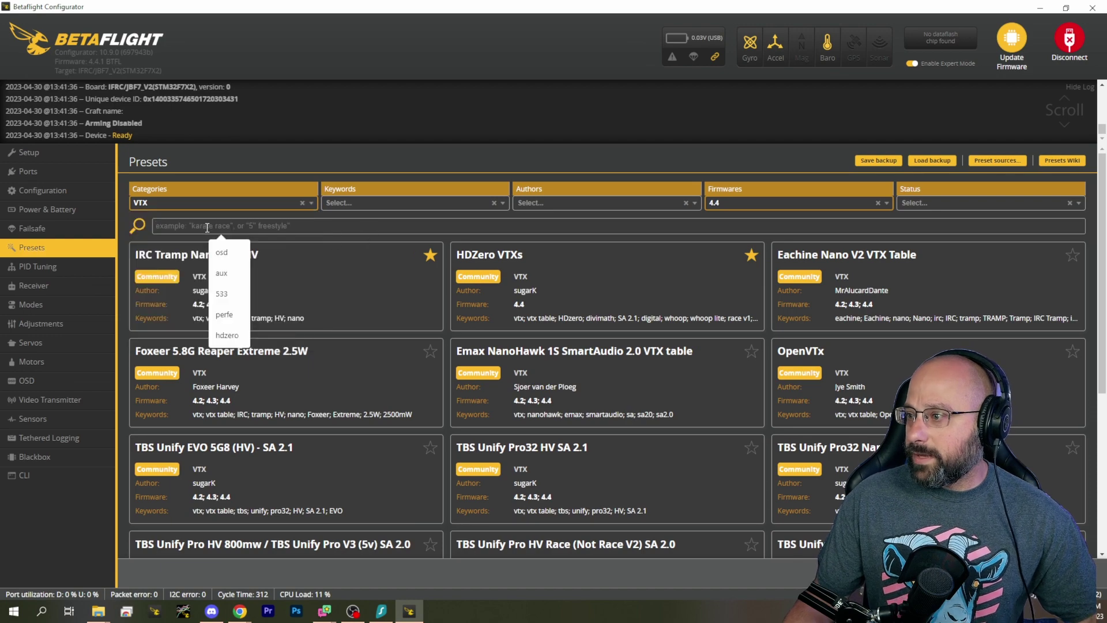
pyautogui.write('tramp')
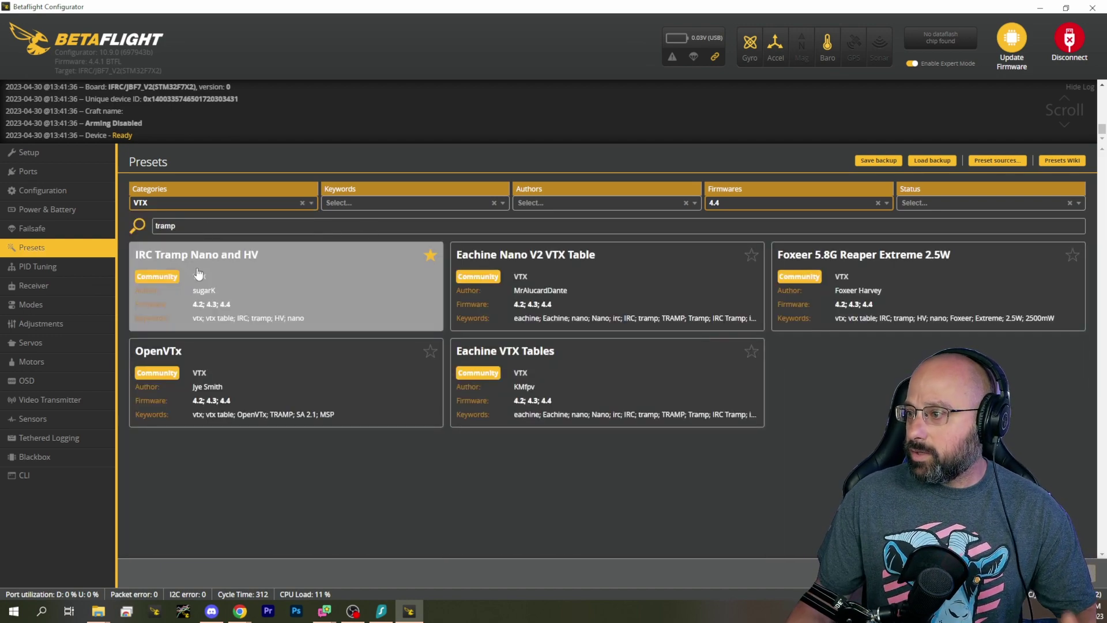
pyautogui.click(232, 272)
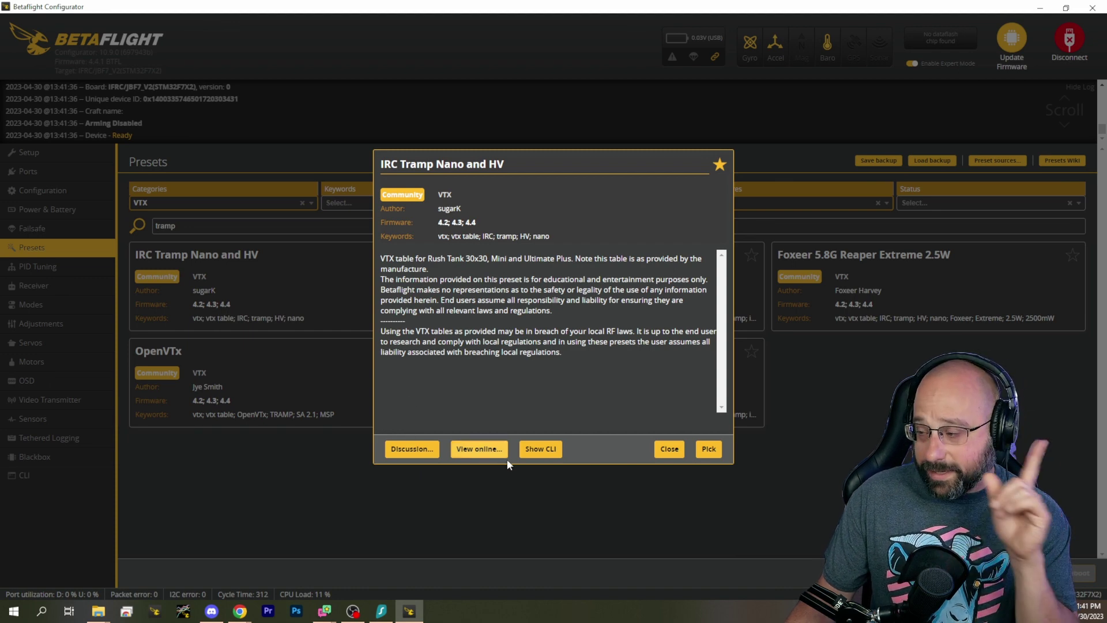
pyautogui.click(714, 453)
pyautogui.click(455, 363)
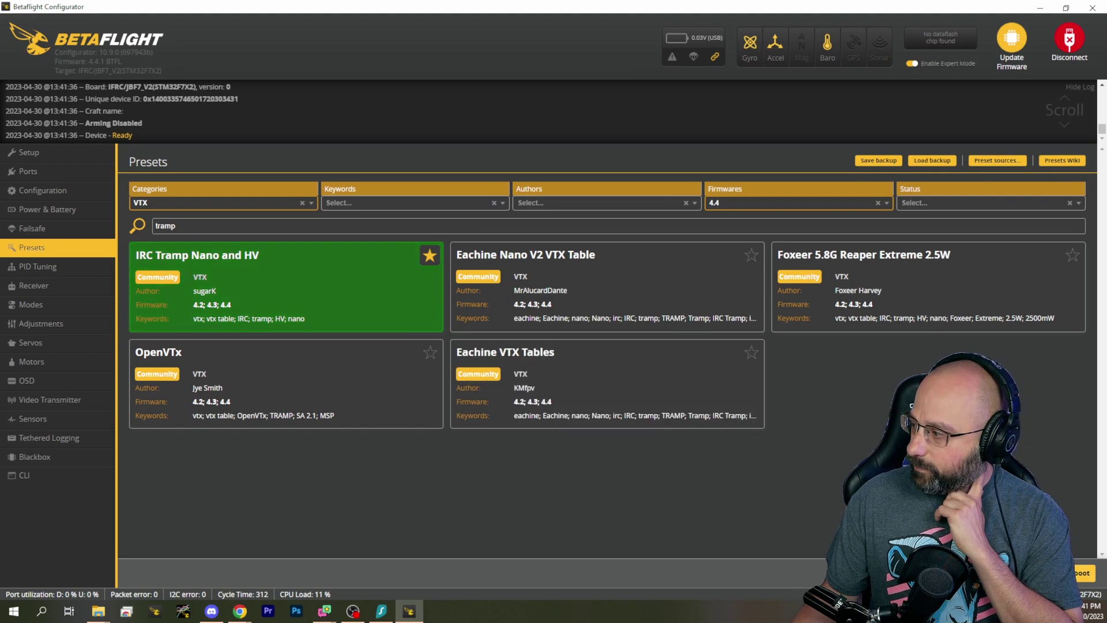
pyautogui.click(1067, 573)
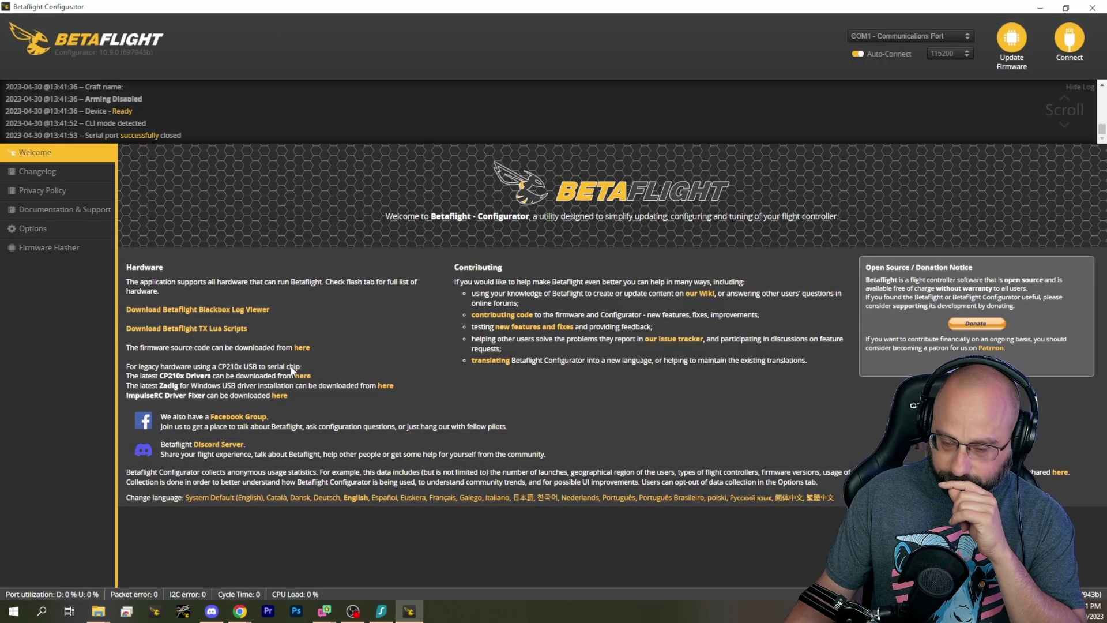
# Reconnect to the flight controller and review the VTX table's bands and power levels in the Video Transmitter settings.
pyautogui.click(1070, 40)
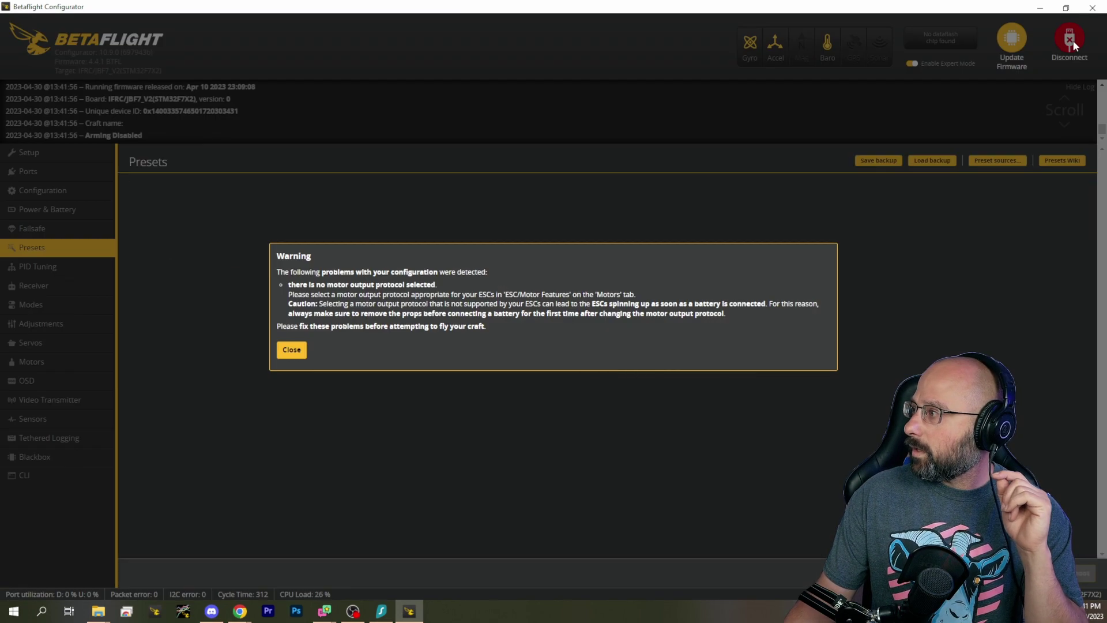
pyautogui.click(292, 348)
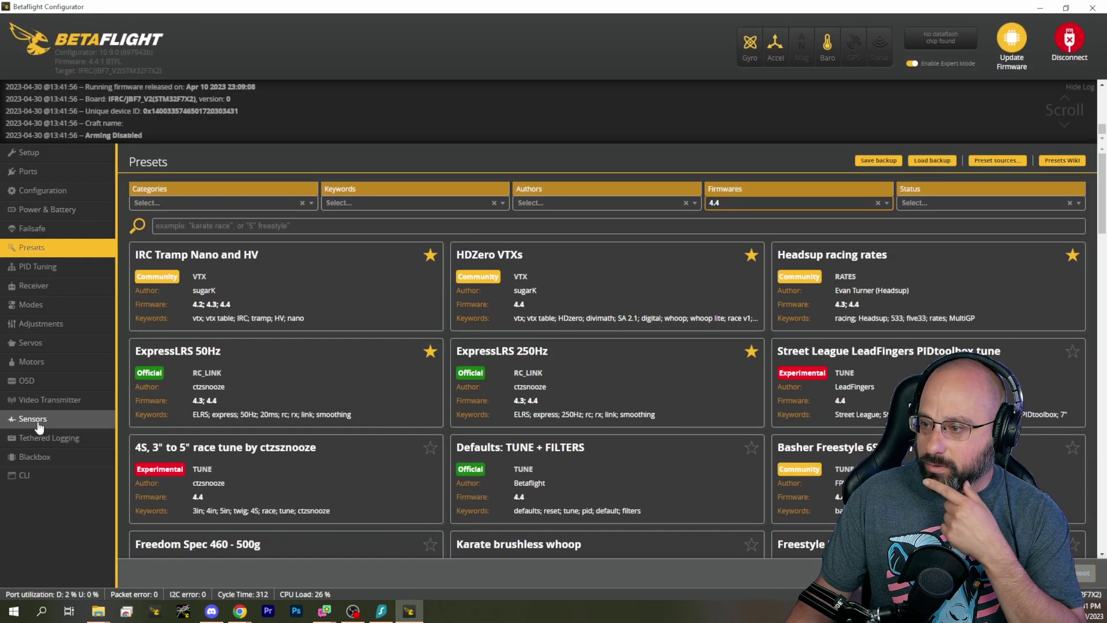
pyautogui.click(58, 399)
pyautogui.scroll(-1, 515, 373)
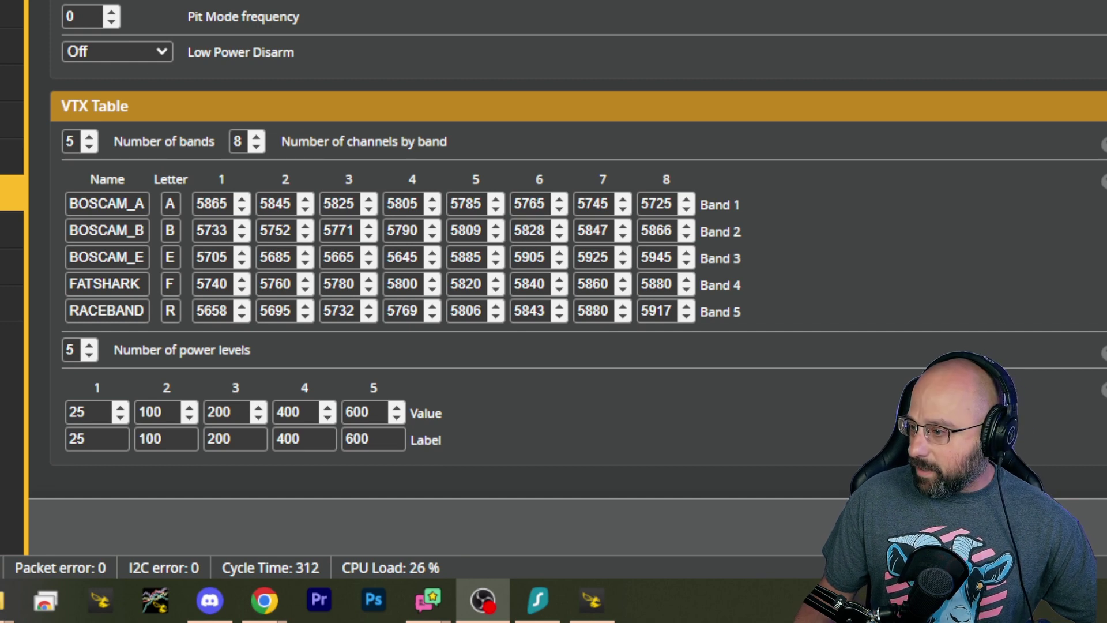
pyautogui.doubleClick(157, 414)
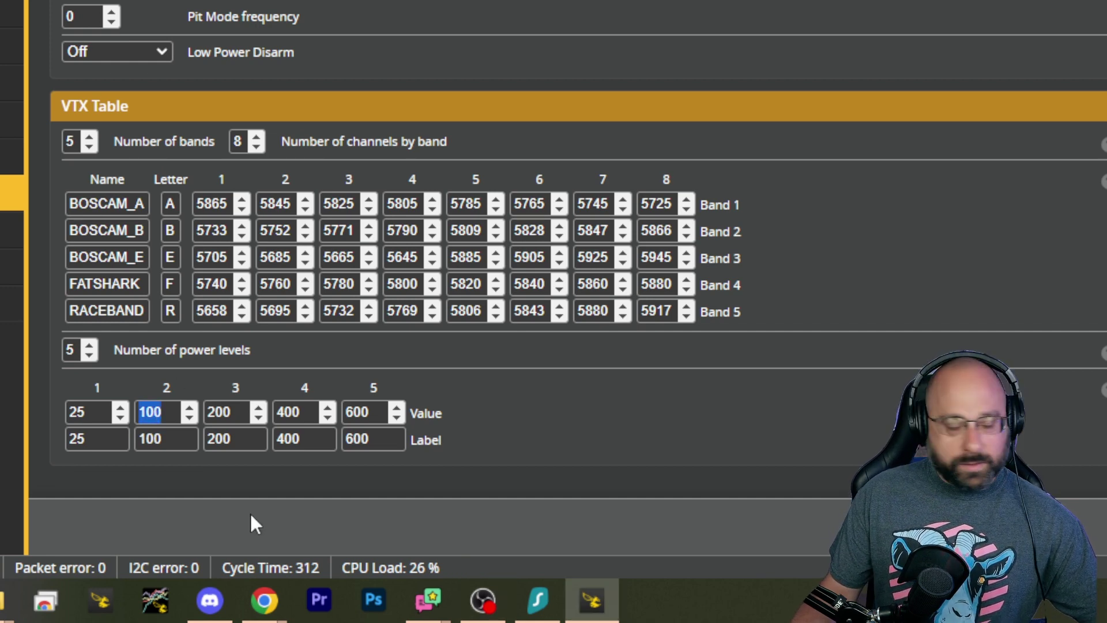
pyautogui.scroll(2, 252, 467)
pyautogui.scroll(-2, 252, 470)
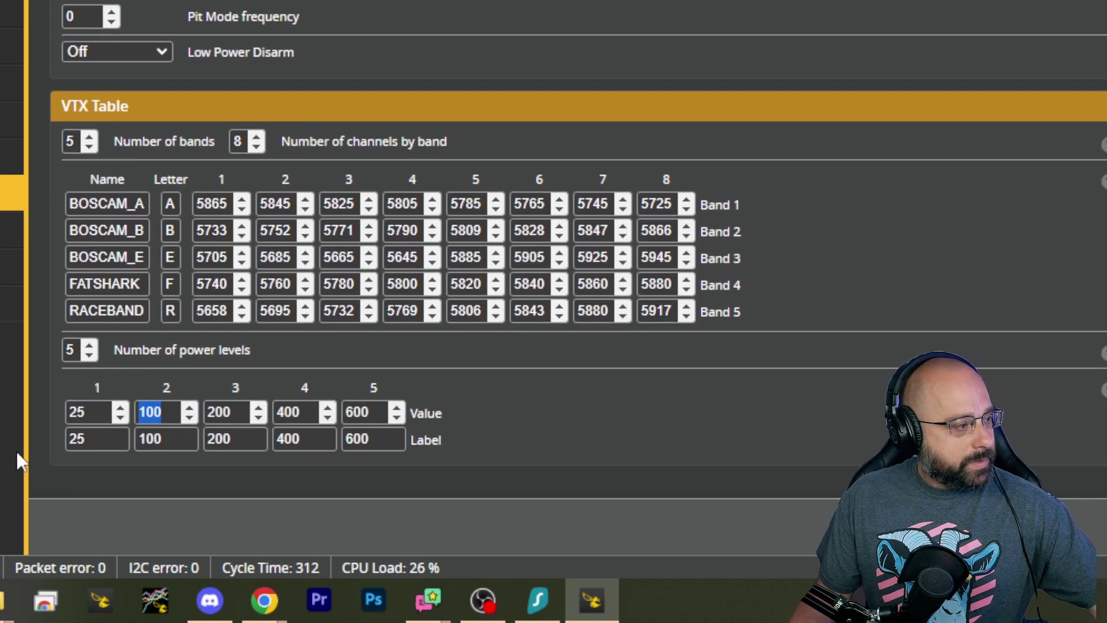
# Change the labels of the five power levels to A, B, C, 123 and OMG.
pyautogui.click(105, 439)
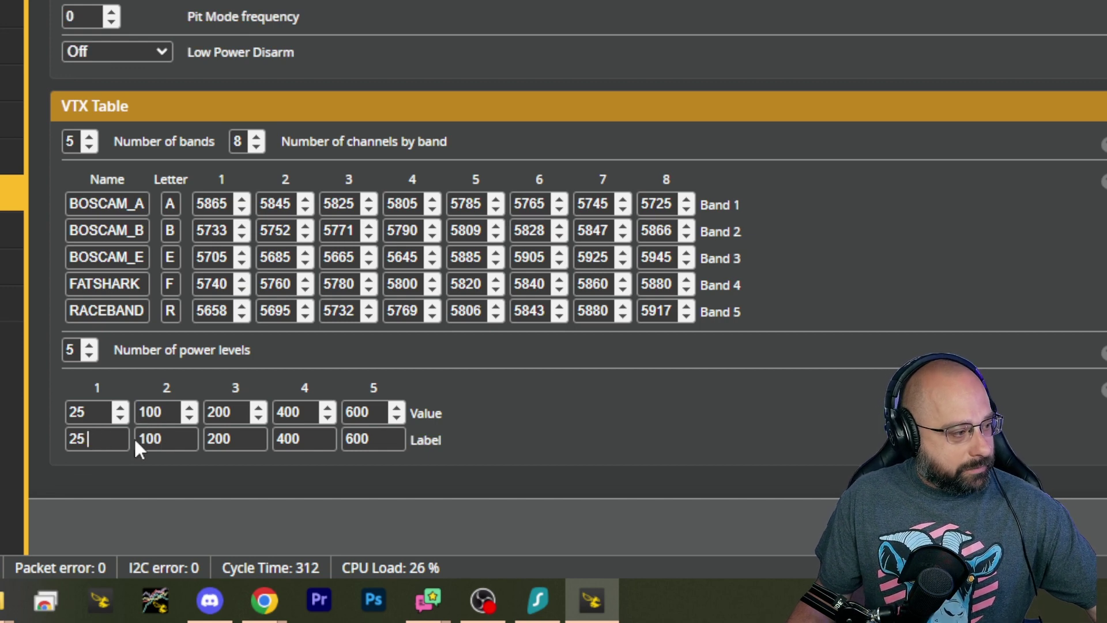
pyautogui.doubleClick(87, 440)
pyautogui.write('A')
pyautogui.press('Tab')
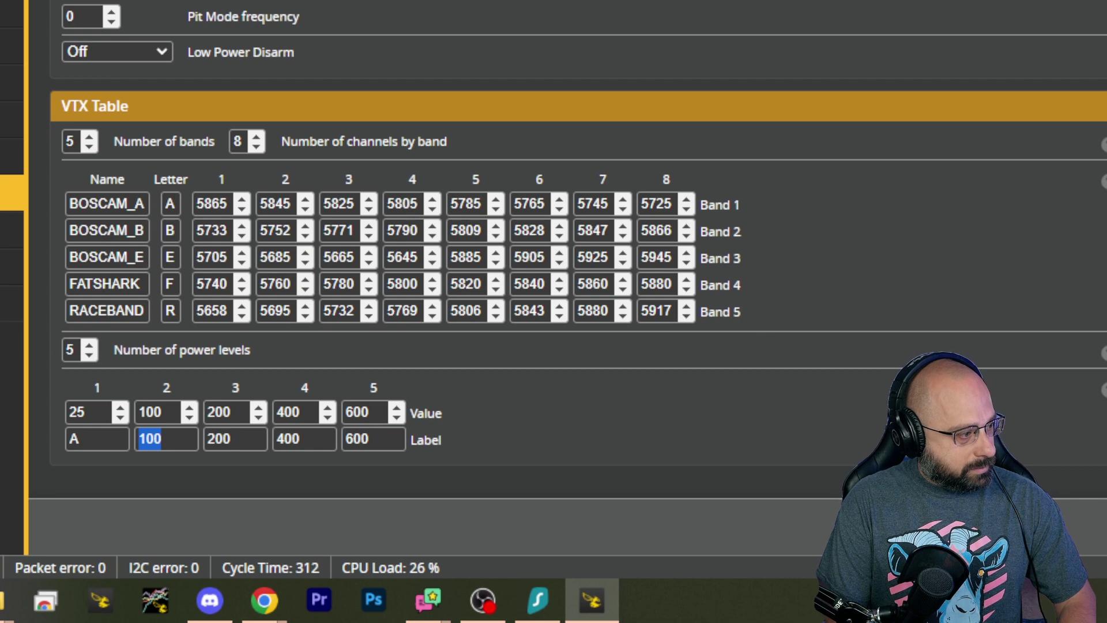
pyautogui.write('B')
pyautogui.press('Tab')
pyautogui.write('C')
pyautogui.press('Tab')
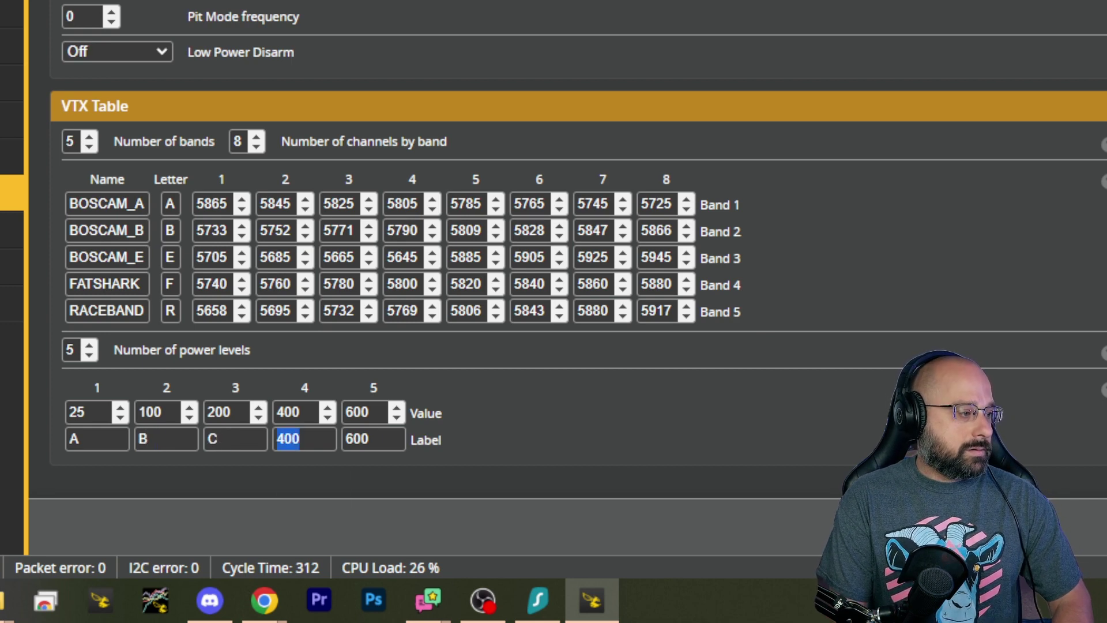
pyautogui.write('123')
pyautogui.press('Tab')
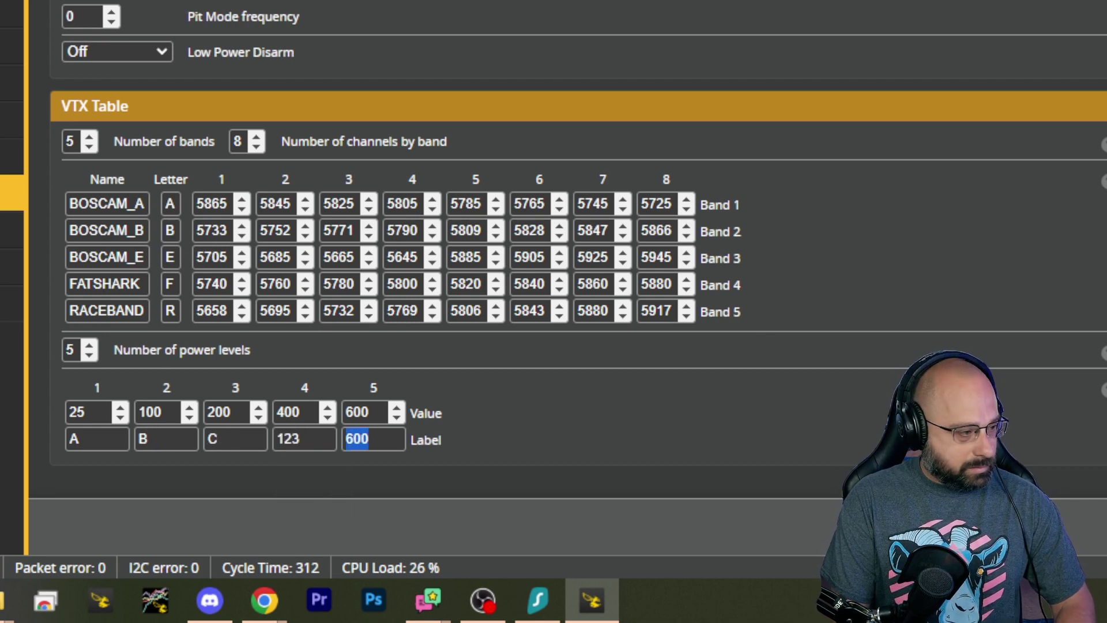
pyautogui.write('OMG')
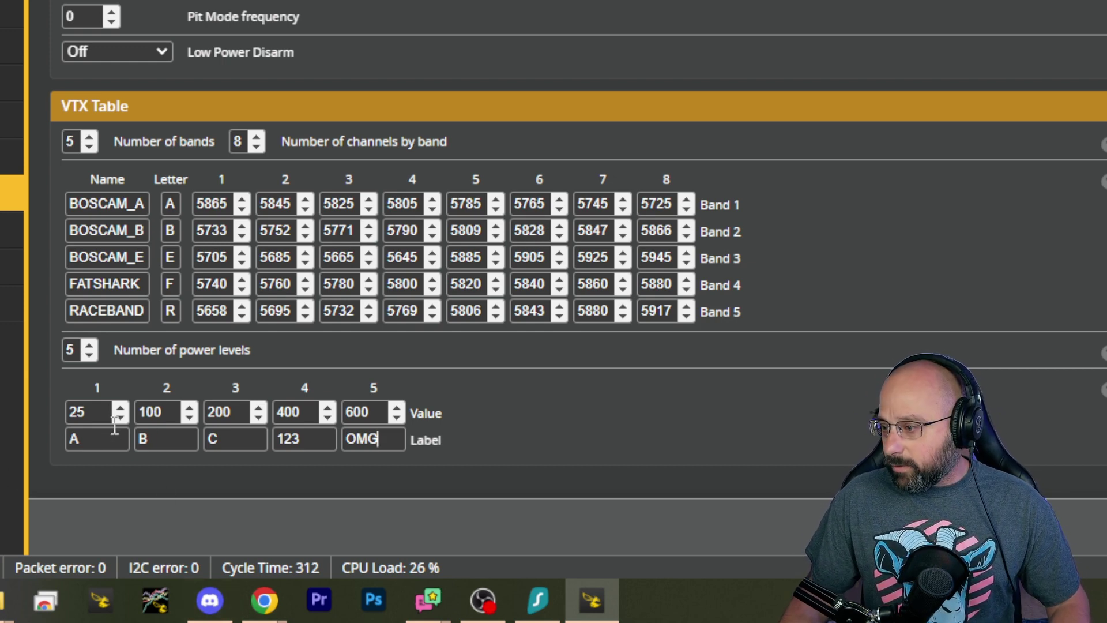
pyautogui.click(96, 413)
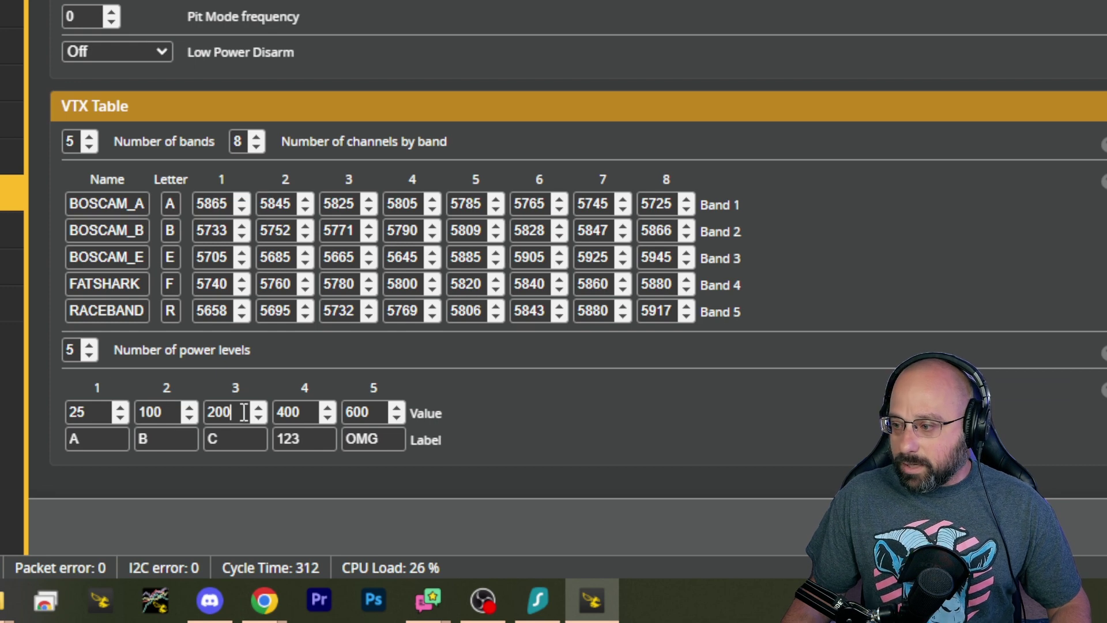
pyautogui.scroll(2, 436, 403)
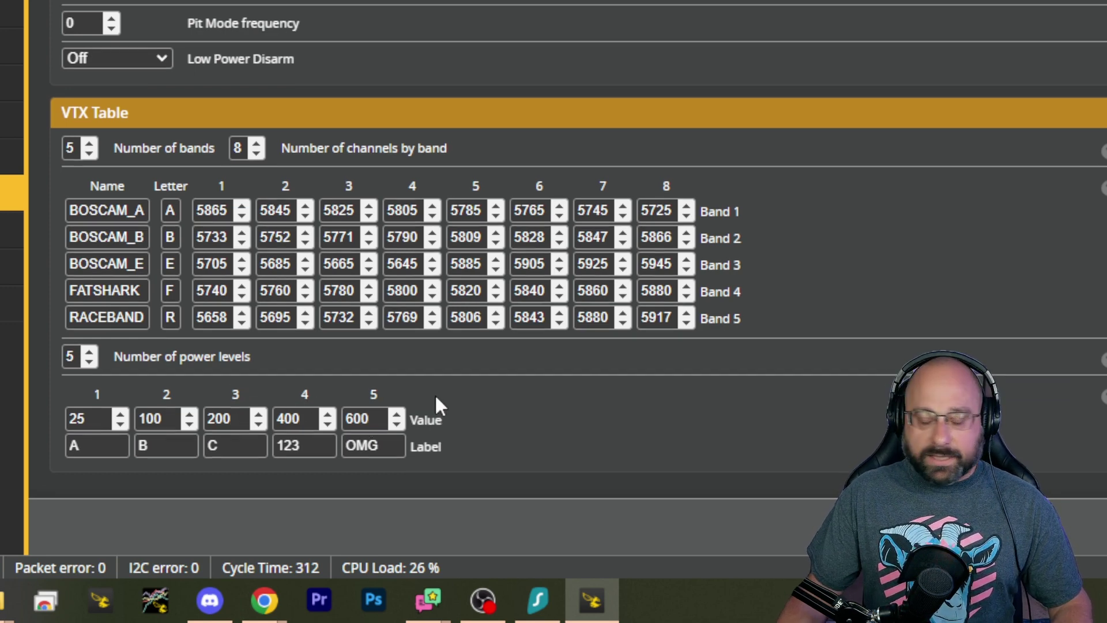
pyautogui.scroll(-2, 426, 351)
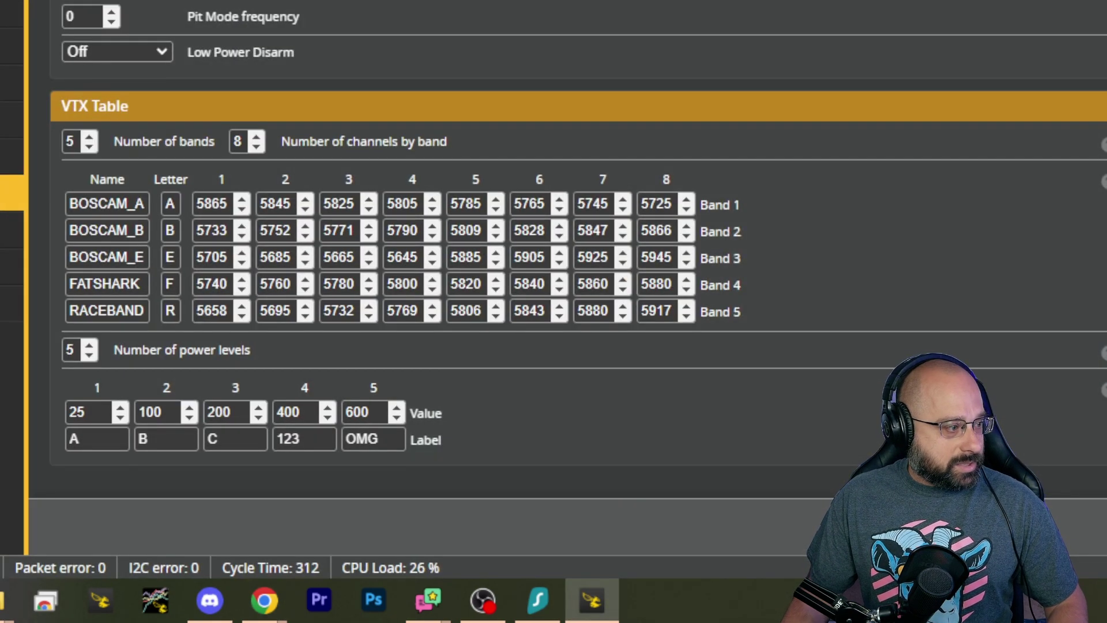
# Set the five power level labels to 25, 100, 200, 400 and 600.
pyautogui.moveTo(85, 437); pyautogui.dragTo(44, 443)
pyautogui.write('25')
pyautogui.press('Tab')
pyautogui.write('100')
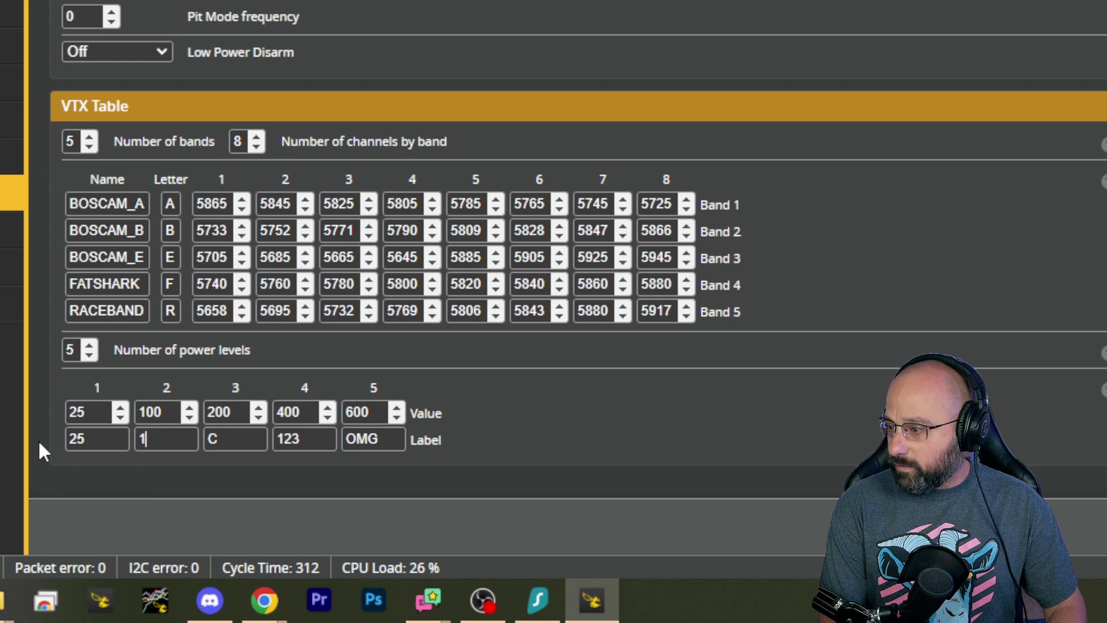
pyautogui.press('Tab')
pyautogui.write('200')
pyautogui.press('Tab')
pyautogui.write('400')
pyautogui.press('Tab')
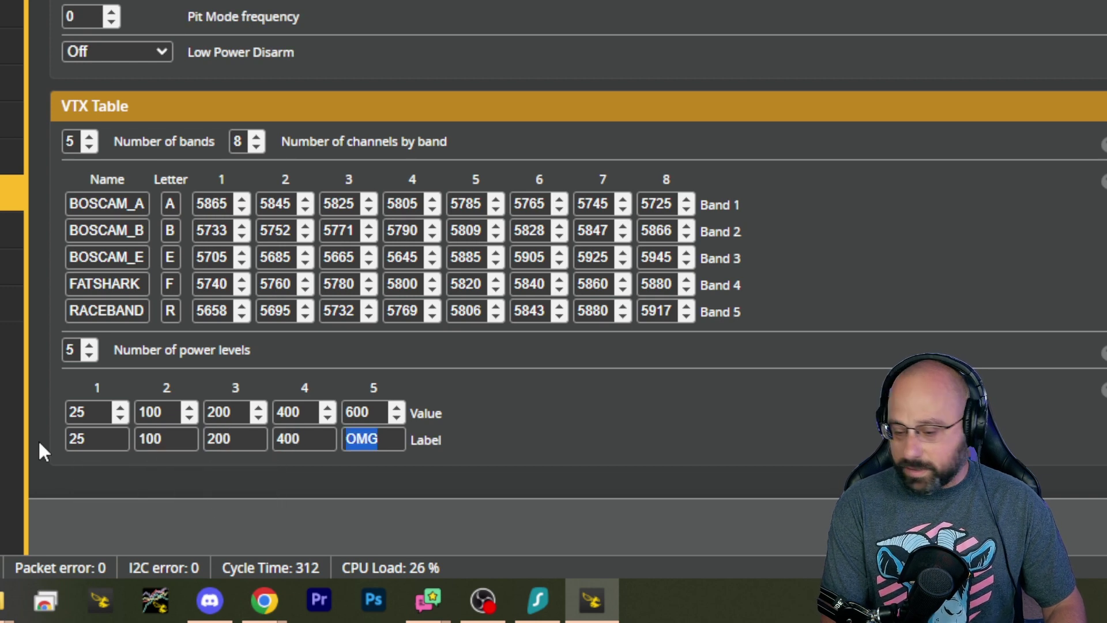
pyautogui.write('600')
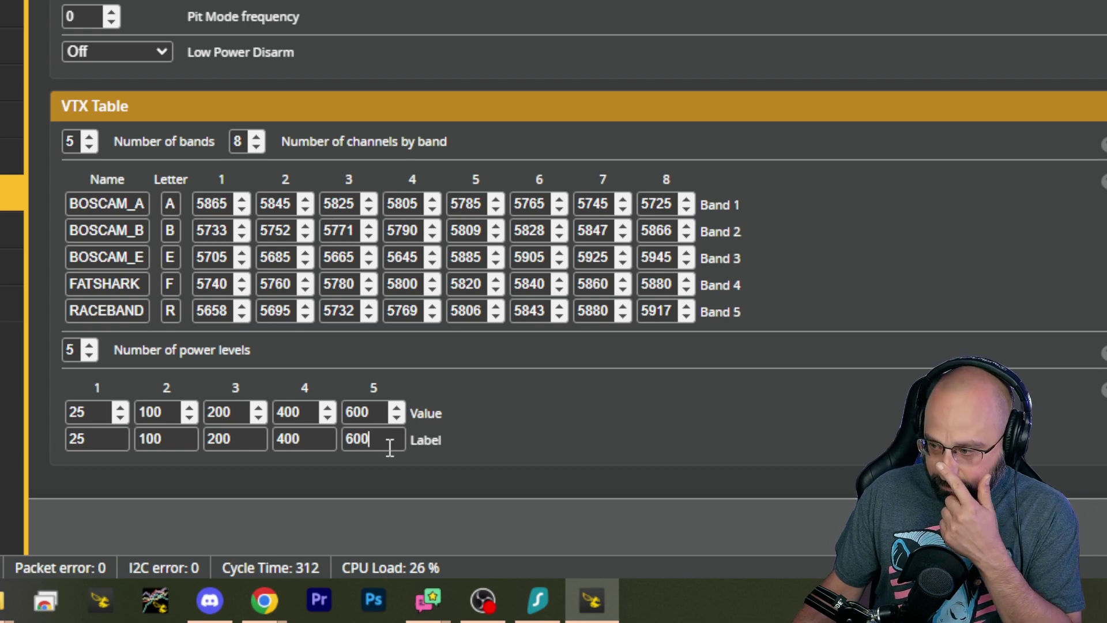
# Relabel the fifth power level as 1W in the VTX table.
pyautogui.moveTo(393, 449); pyautogui.dragTo(316, 443)
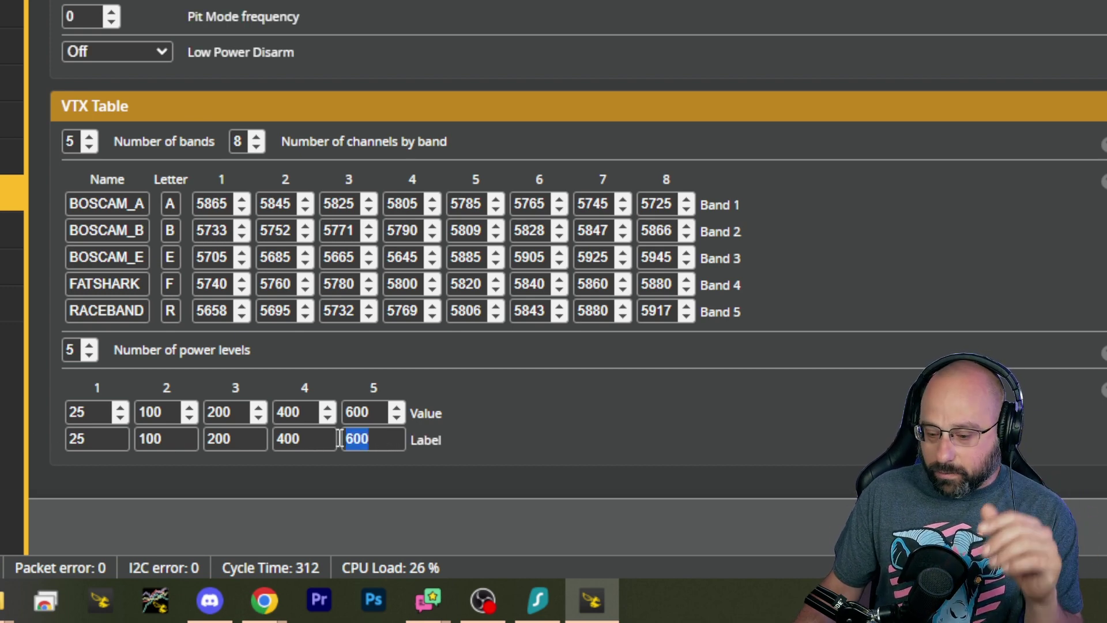
pyautogui.write('1WE')
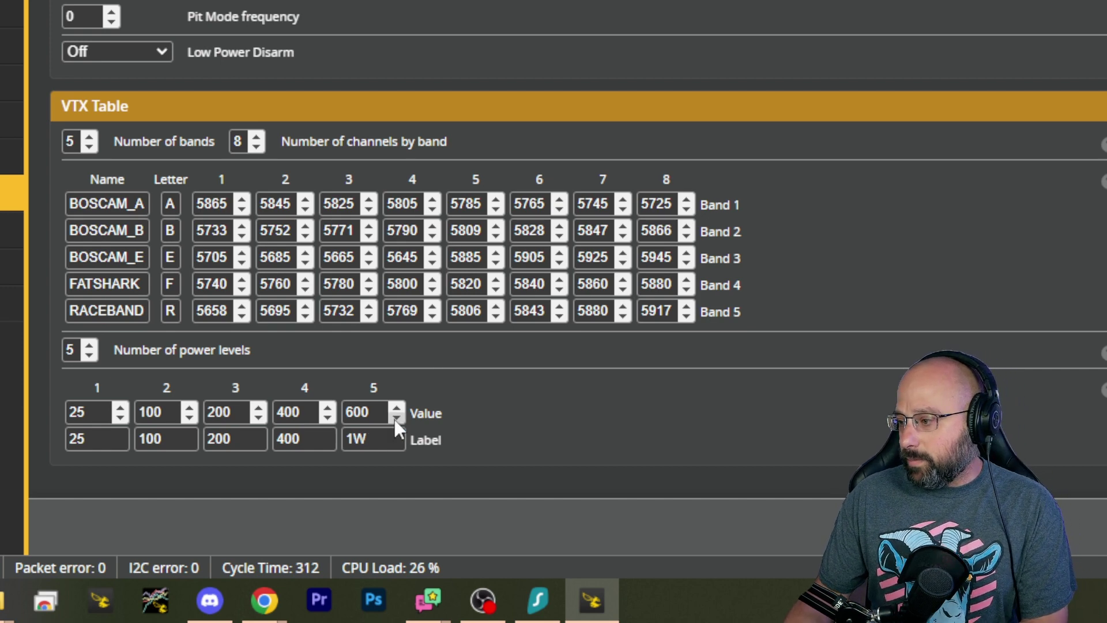
pyautogui.doubleClick(363, 415)
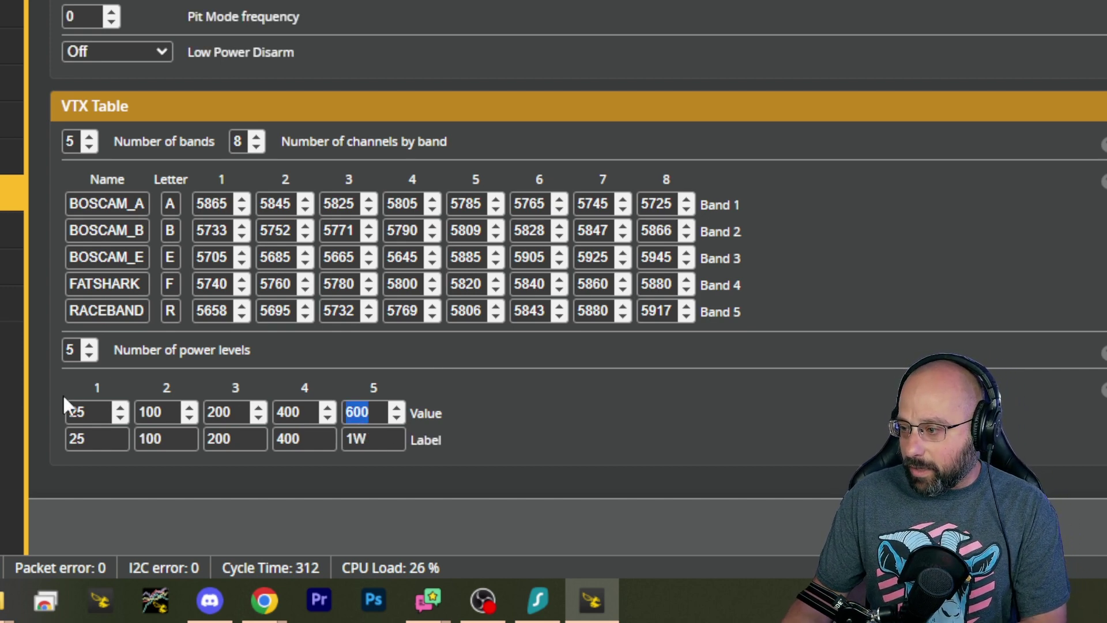
pyautogui.click(89, 410)
pyautogui.click(164, 411)
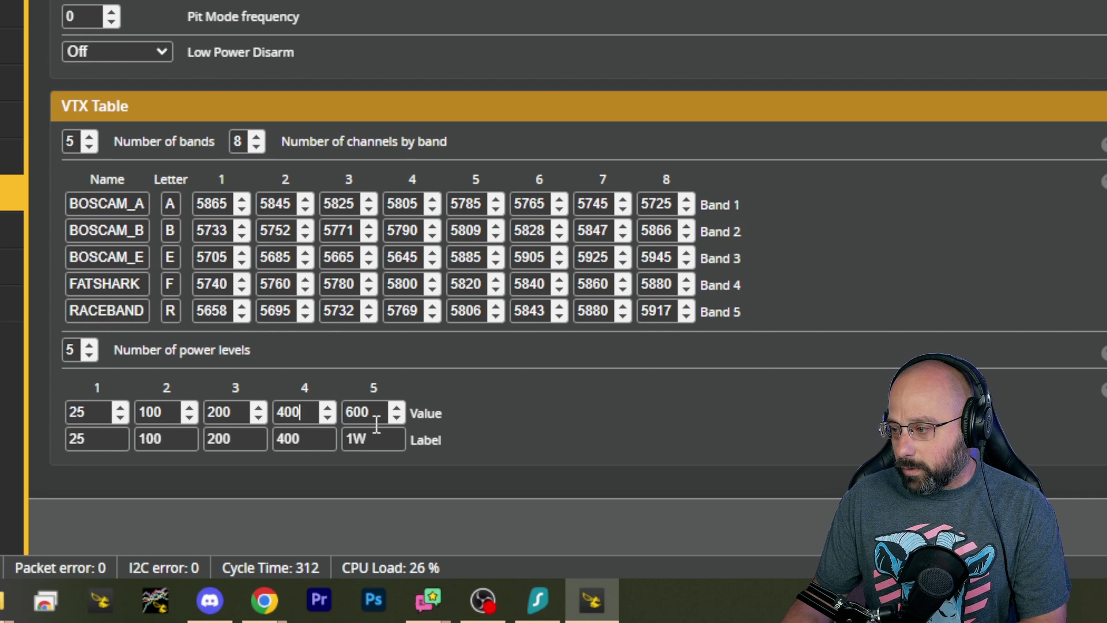
pyautogui.click(360, 412)
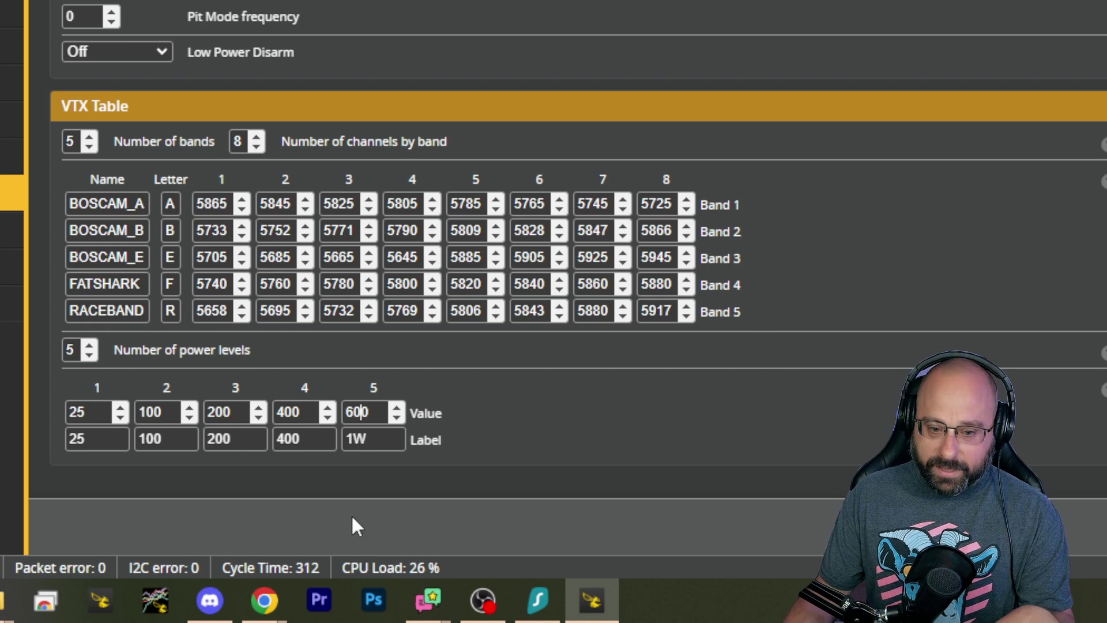
pyautogui.doubleClick(360, 411)
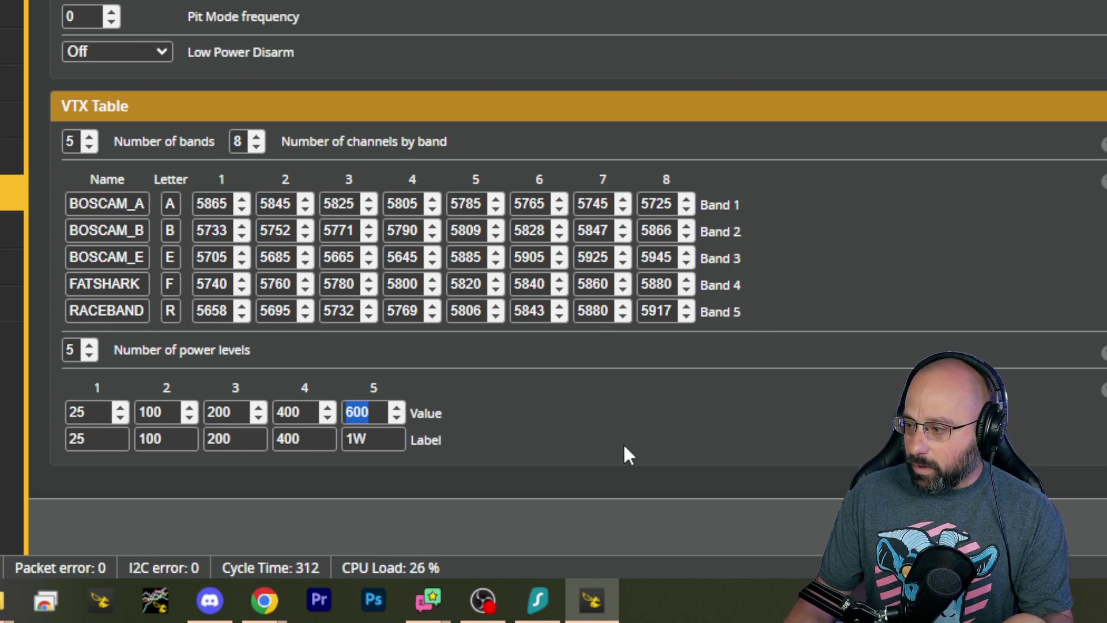
pyautogui.click(372, 440)
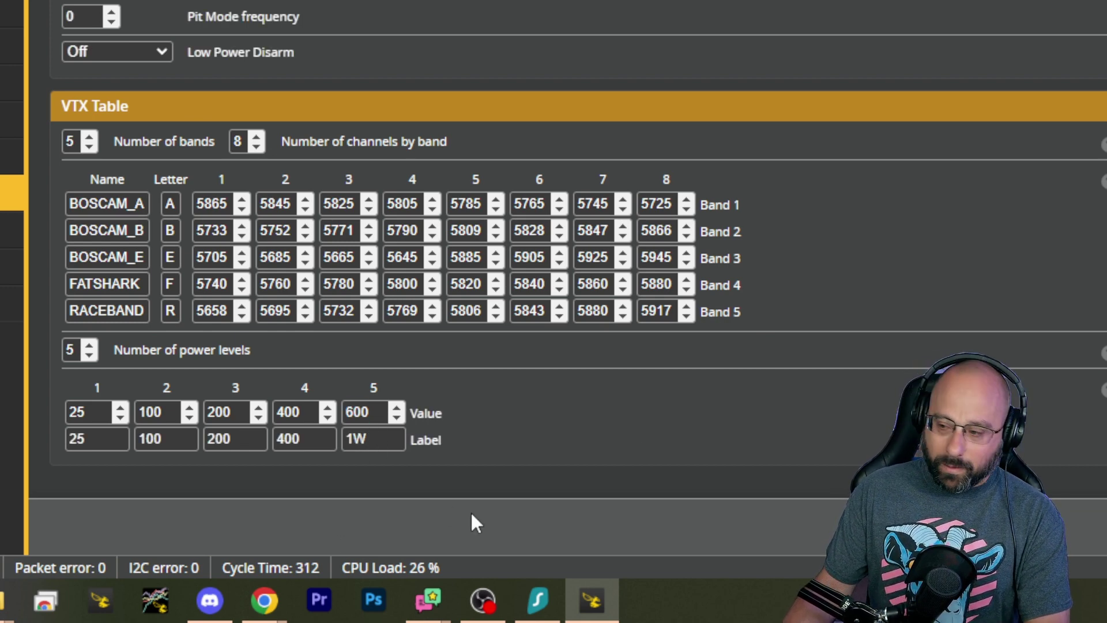
pyautogui.doubleClick(358, 412)
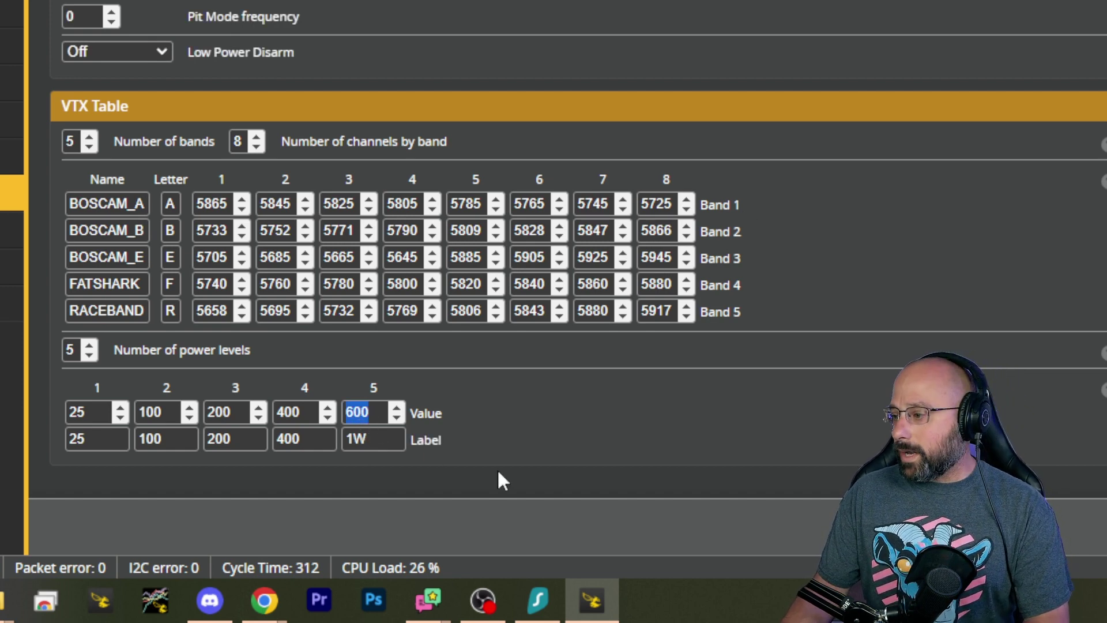
pyautogui.click(462, 445)
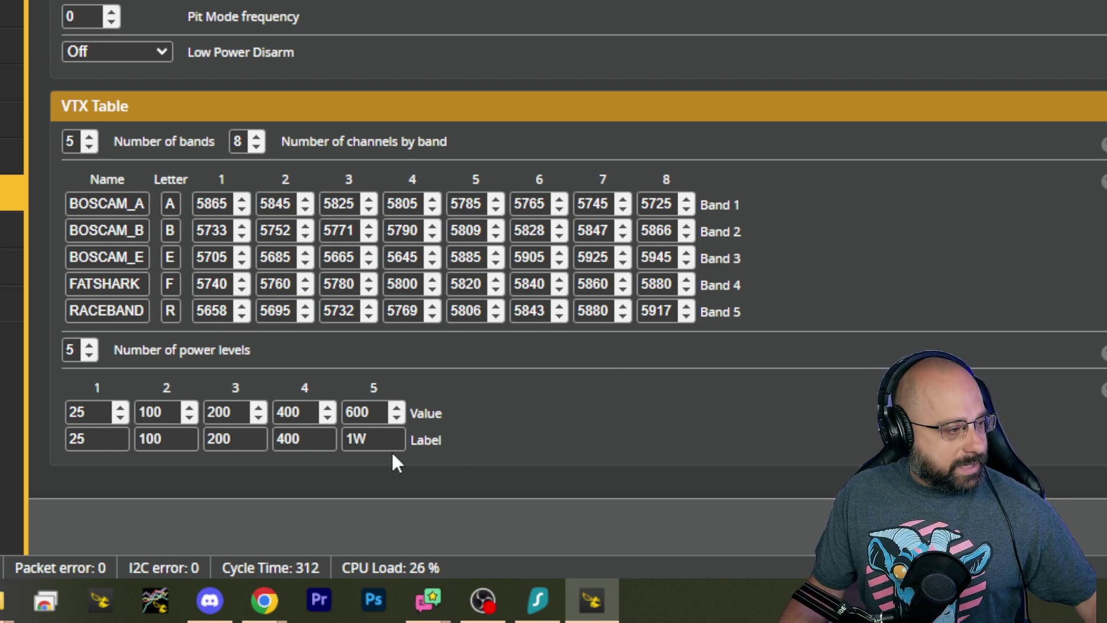
# Set the label of the fifth power level in the VTX table to 600.
pyautogui.moveTo(370, 437); pyautogui.dragTo(275, 464)
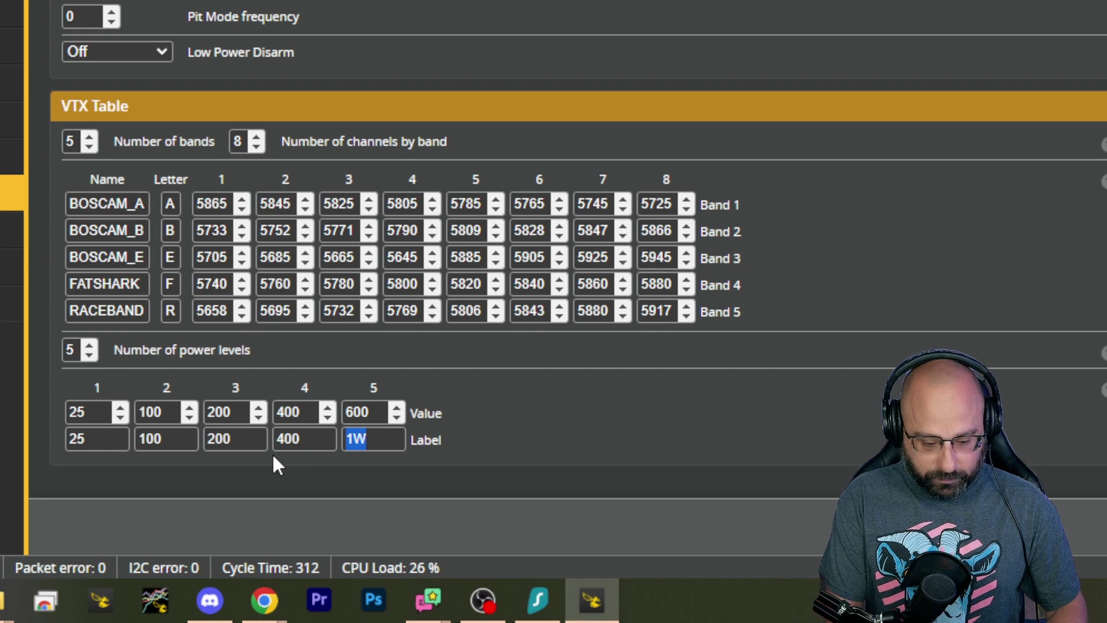
pyautogui.write('600')
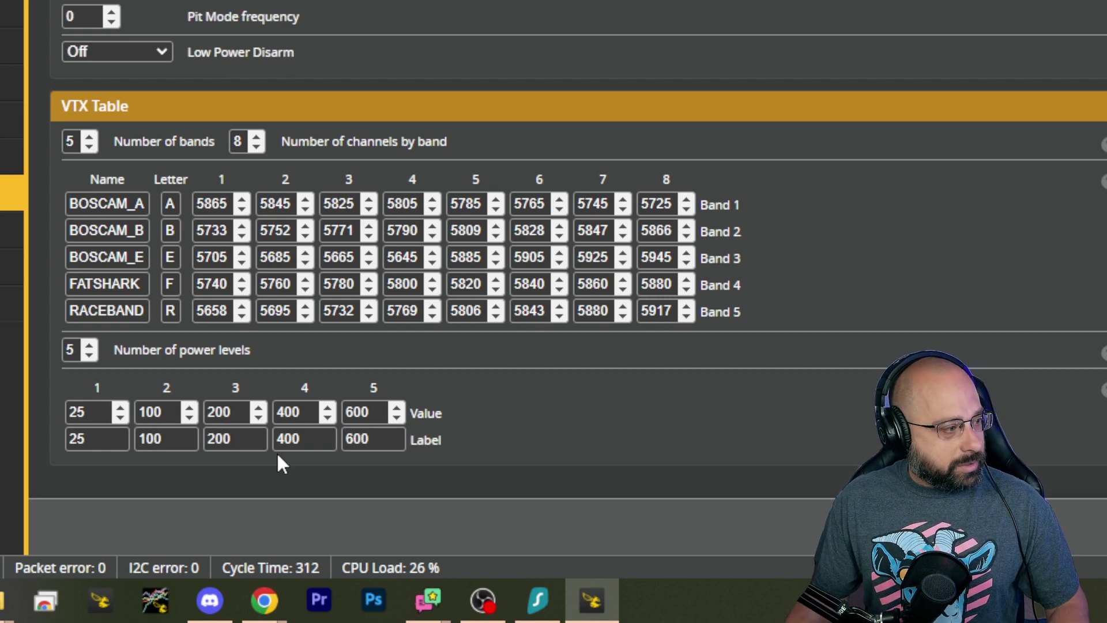